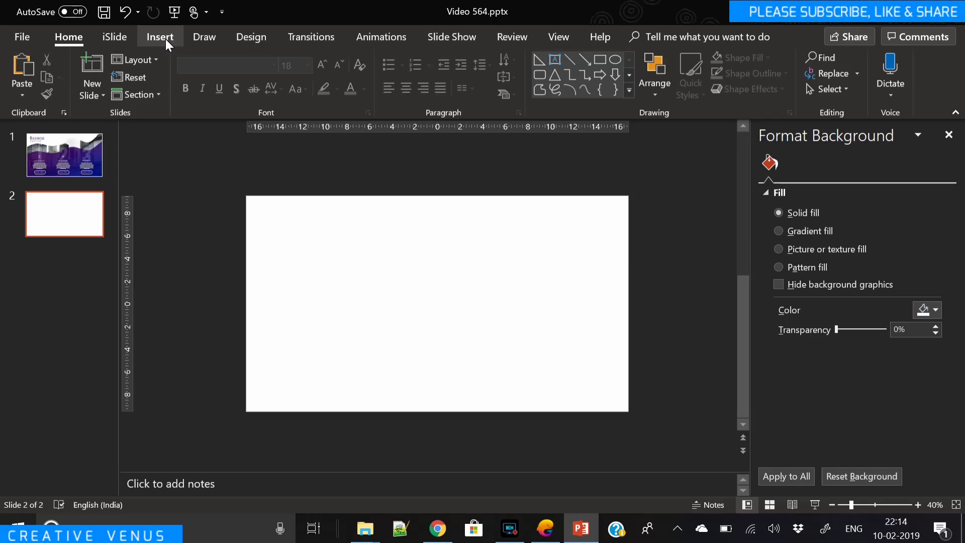
- Draw a pentagon on the left side of slide 2
click(161, 37)
click(238, 90)
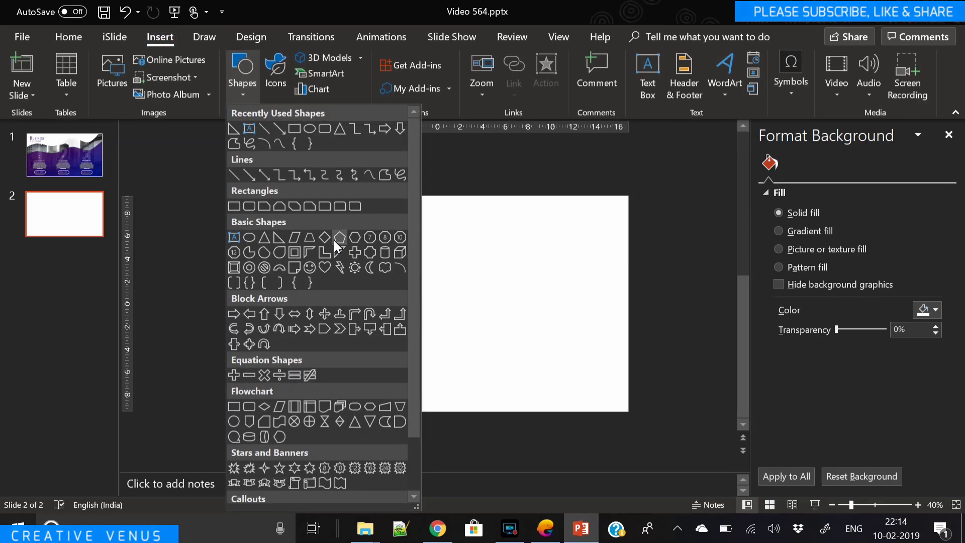
click(337, 240)
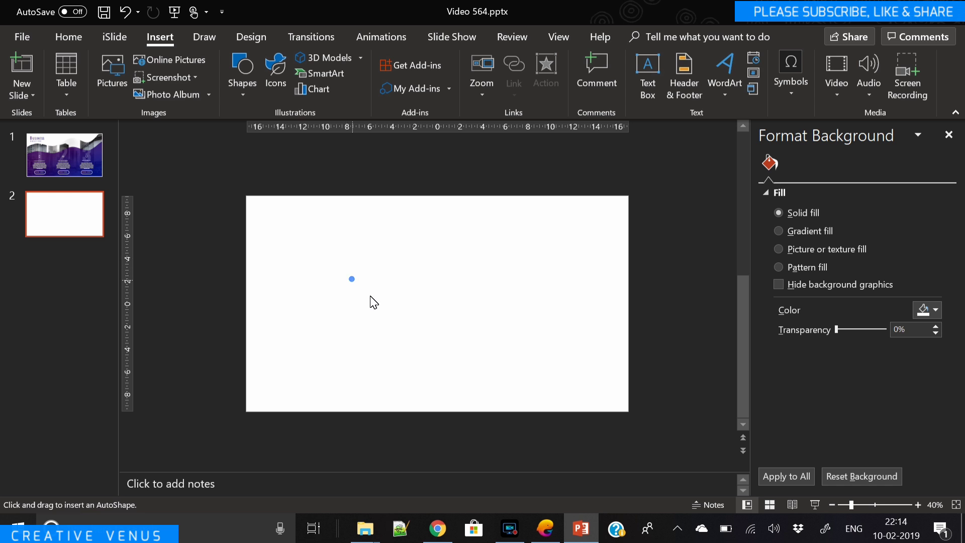
drag(374, 301, 431, 330)
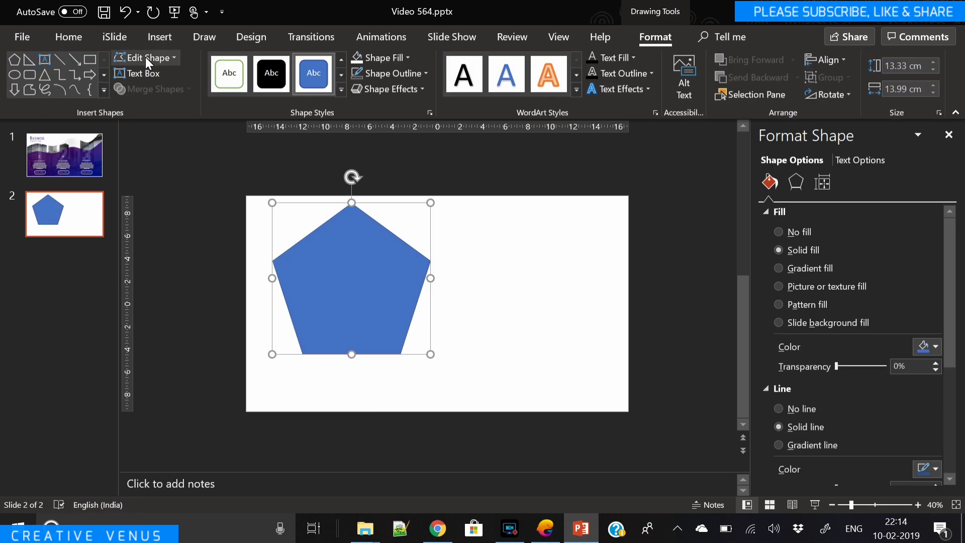
- In Edit Points, convert all five pentagon vertices to smooth points
click(148, 62)
click(153, 99)
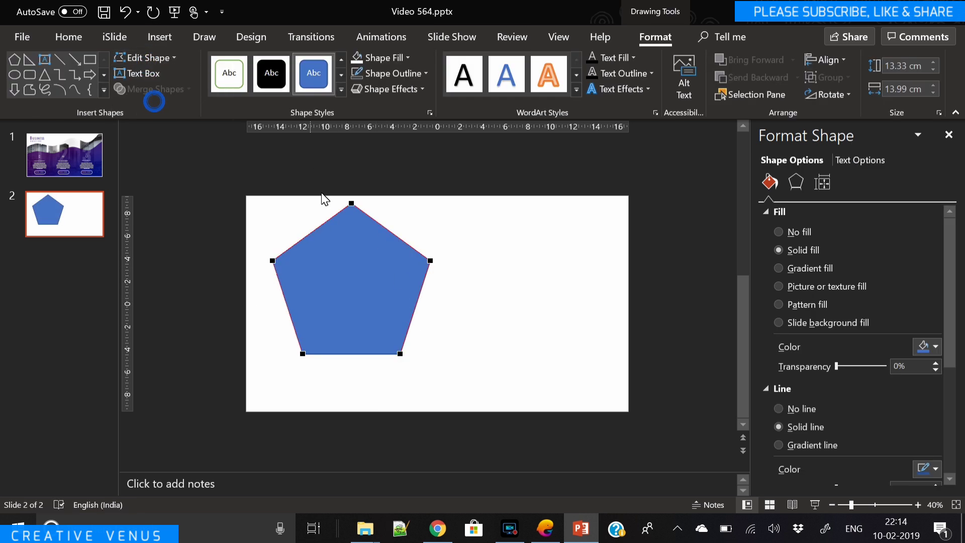
right_click(353, 204)
click(415, 287)
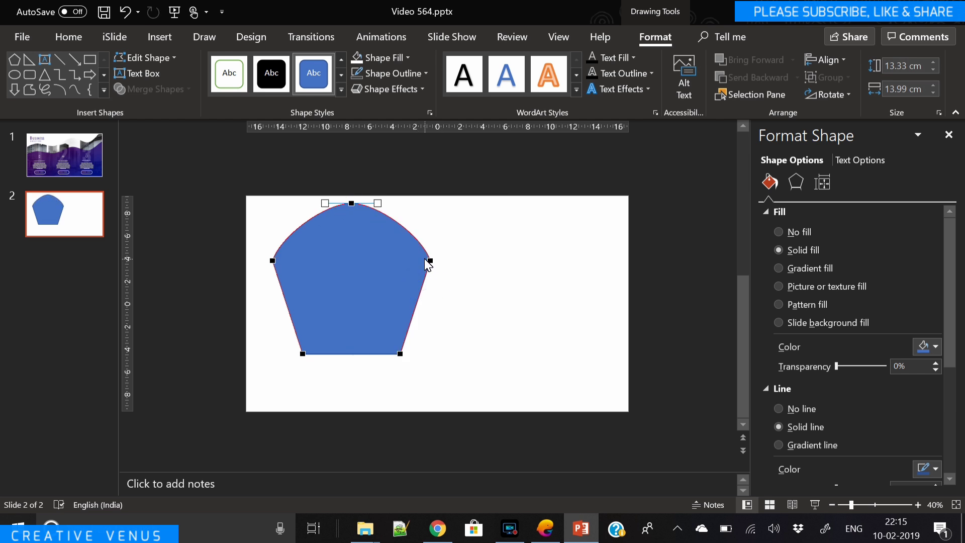
click(430, 261)
right_click(431, 261)
click(494, 347)
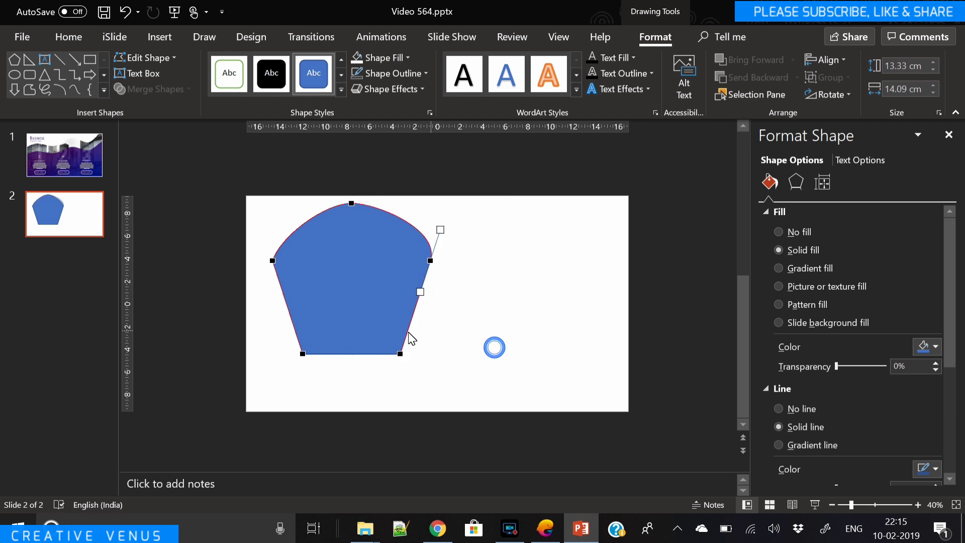
right_click(401, 357)
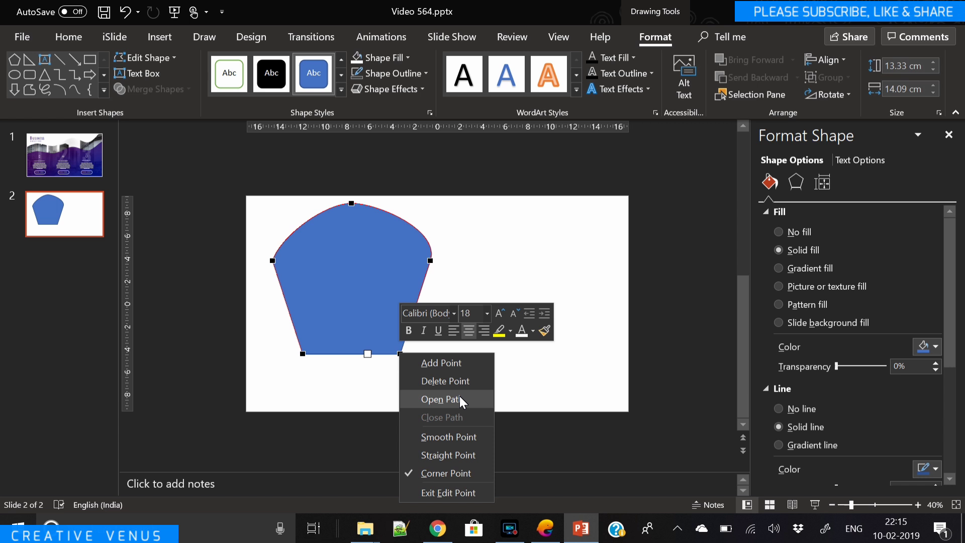
click(459, 435)
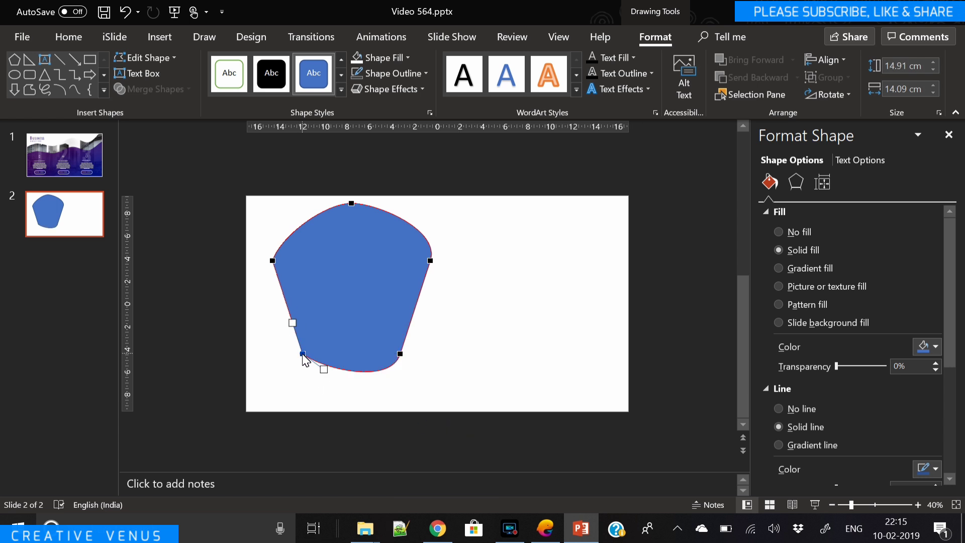
right_click(303, 355)
click(369, 440)
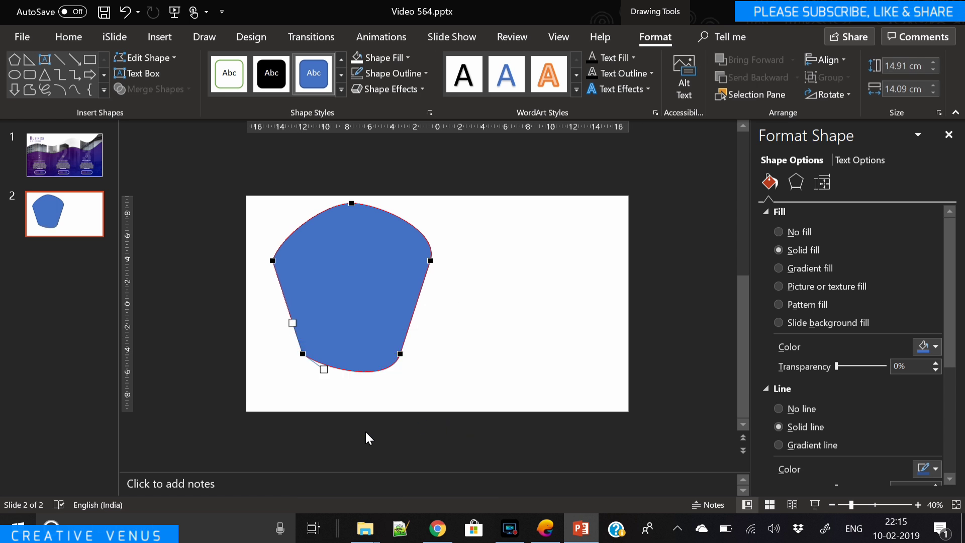
right_click(273, 260)
click(327, 343)
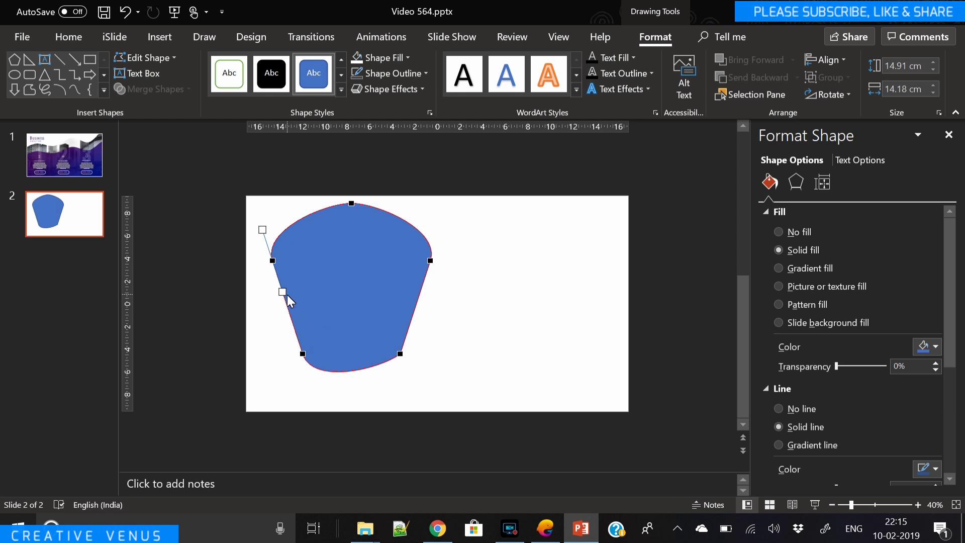
- Bulge the left side outward, round the lower right side, then nudge the blob down
drag(284, 293, 271, 328)
click(303, 353)
click(400, 353)
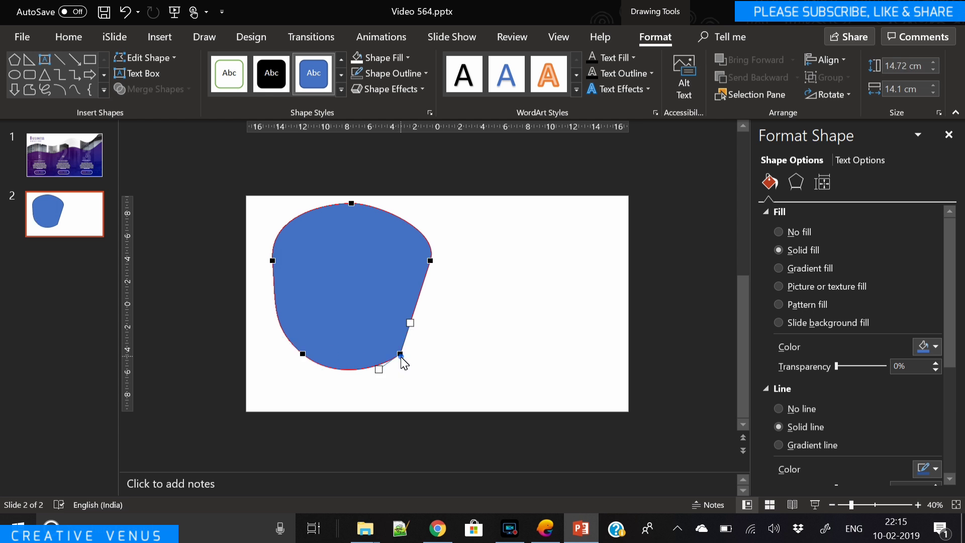
drag(412, 327, 437, 297)
click(454, 305)
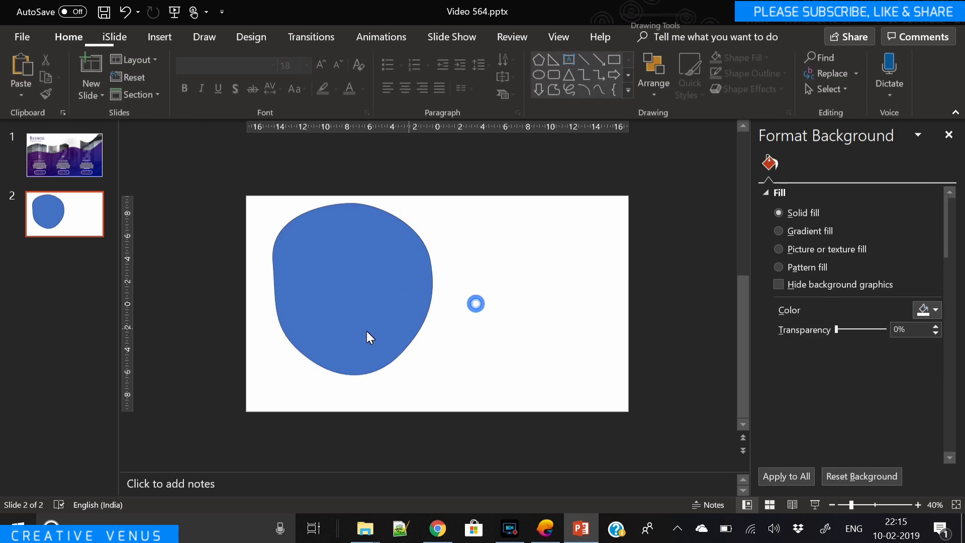
drag(349, 309, 327, 324)
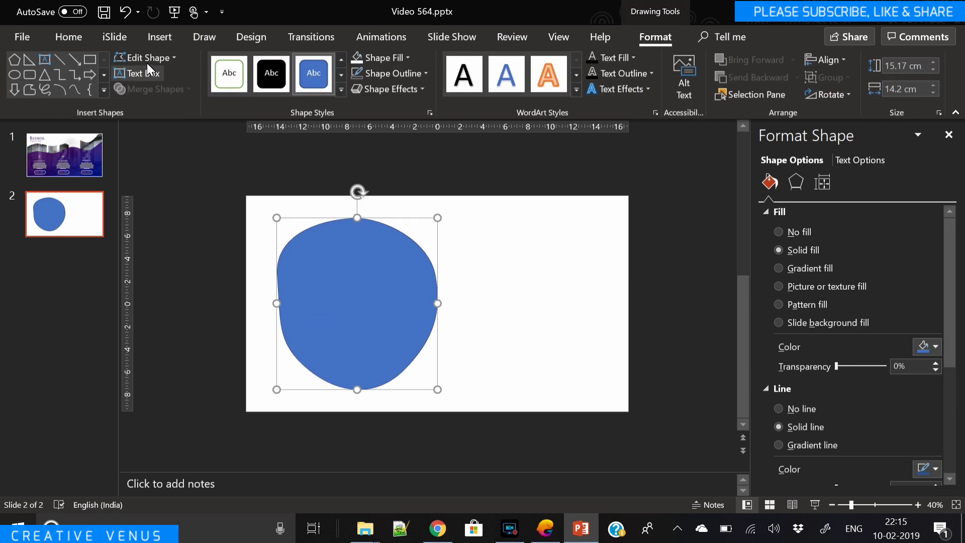
- Re-edit the points to dent the left side and reshape the lower-left and lower-right curves
click(144, 58)
click(146, 92)
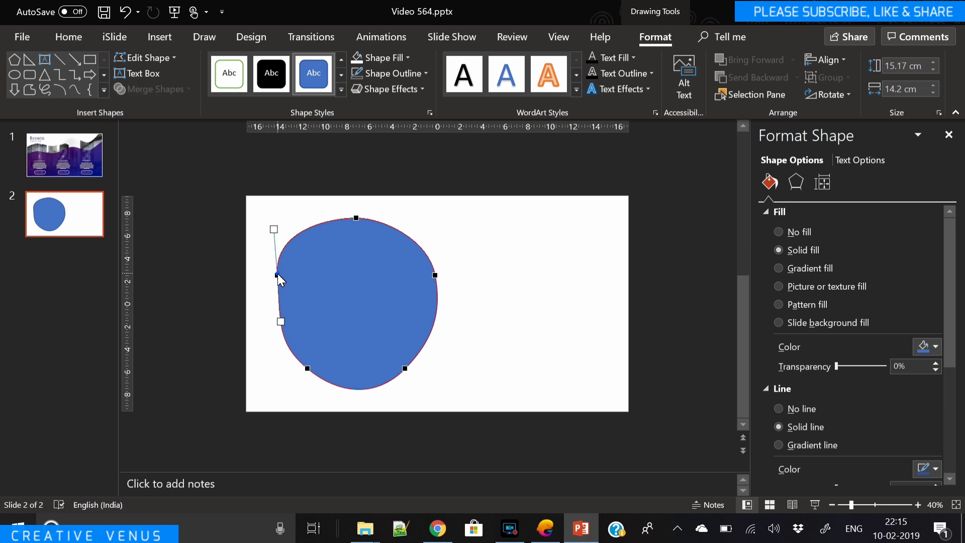
drag(282, 324, 305, 326)
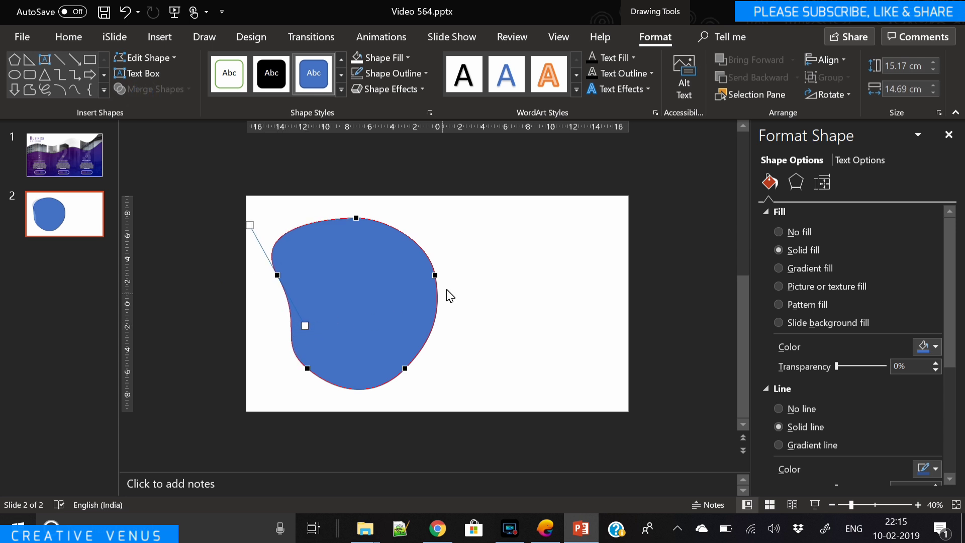
click(306, 369)
drag(275, 343, 262, 329)
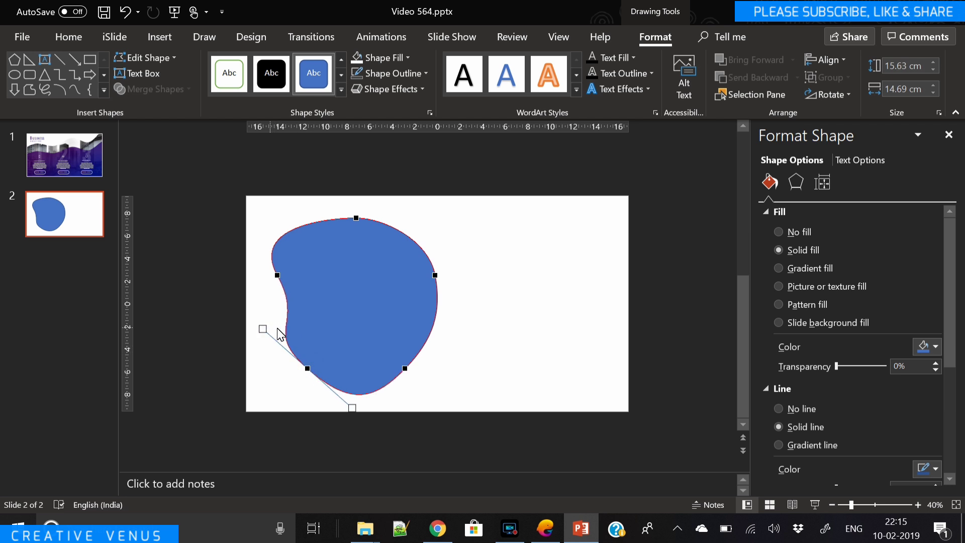
click(405, 368)
drag(436, 344, 431, 318)
- Tilt the blob at an angle and enlarge it to 19.74 × 17.72 cm
key(Escape)
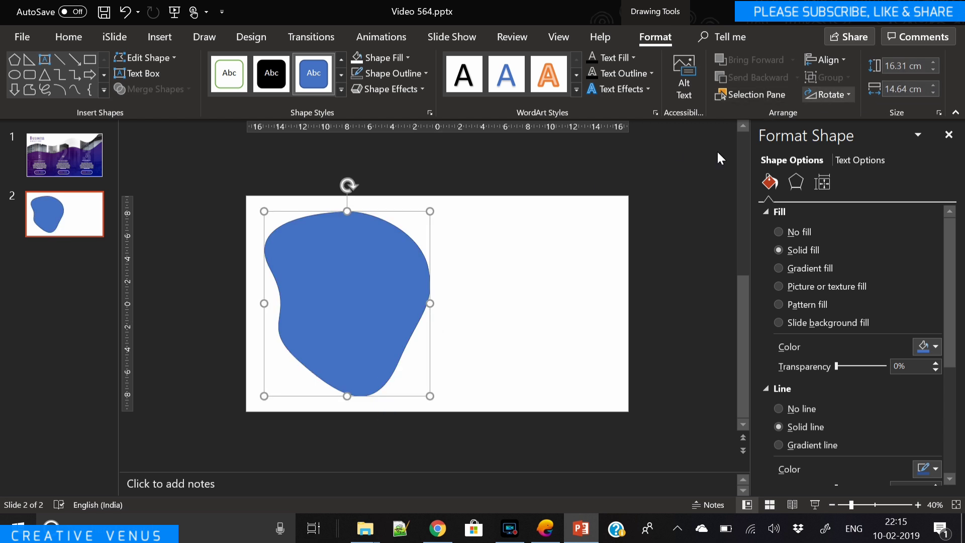
drag(348, 185, 400, 305)
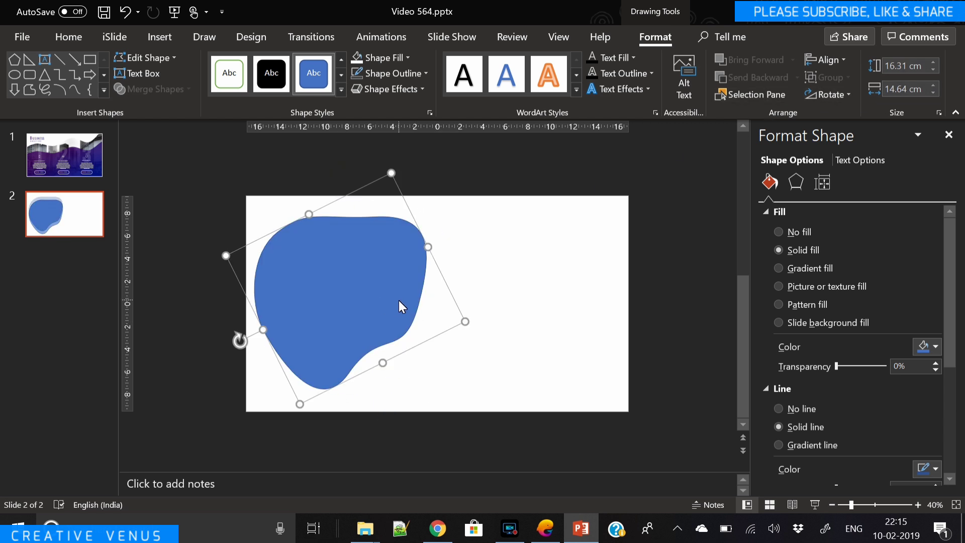
drag(468, 325, 477, 337)
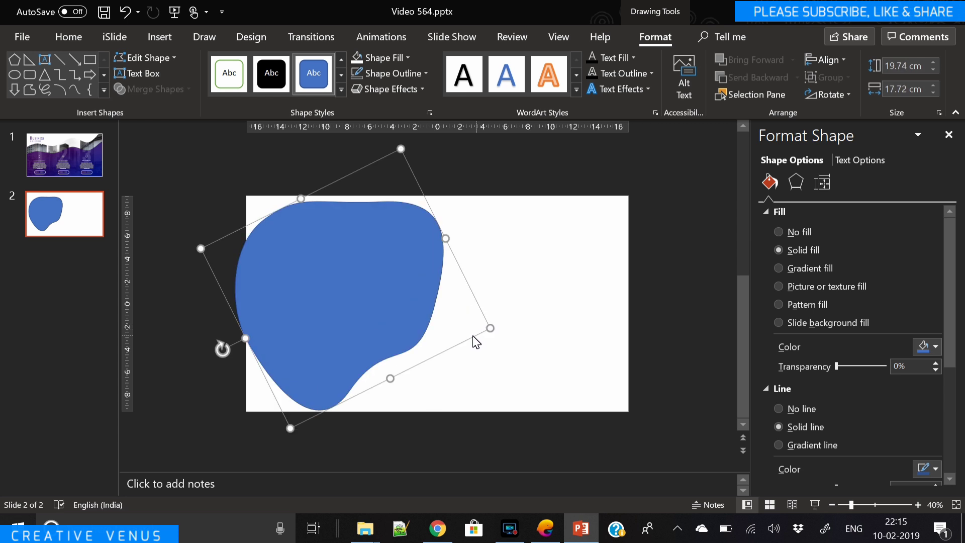
- Fill the blob with a city photo kept upright, with no outline
click(397, 317)
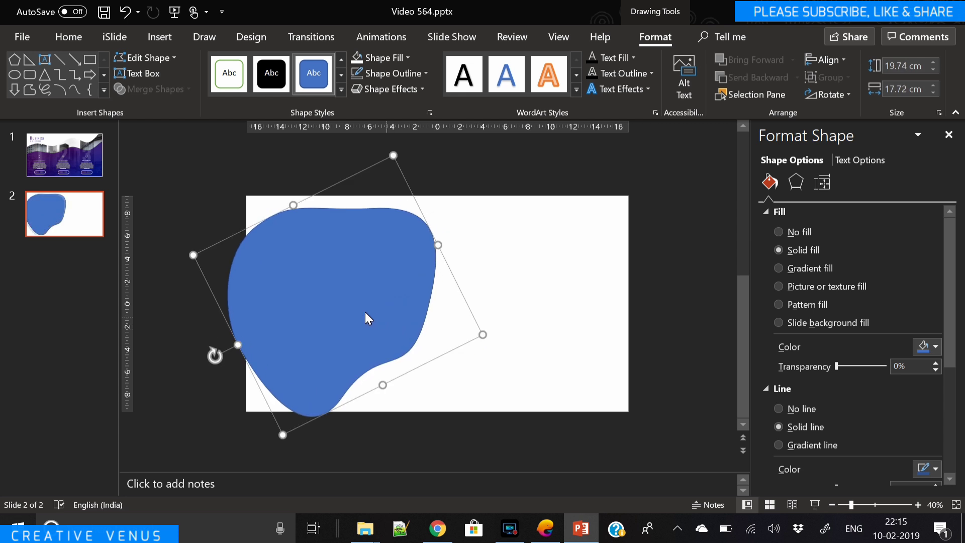
click(814, 286)
scroll(924, 381, down, 3)
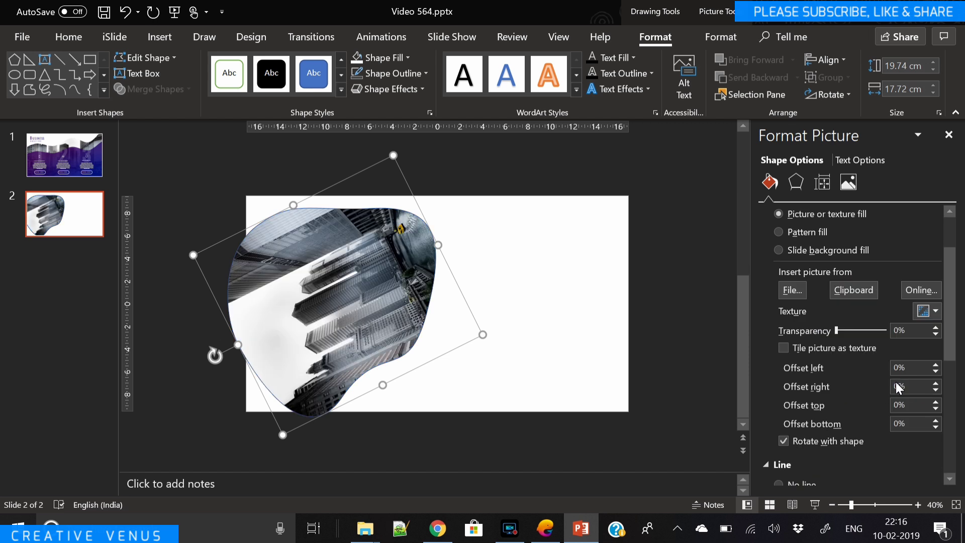
click(810, 445)
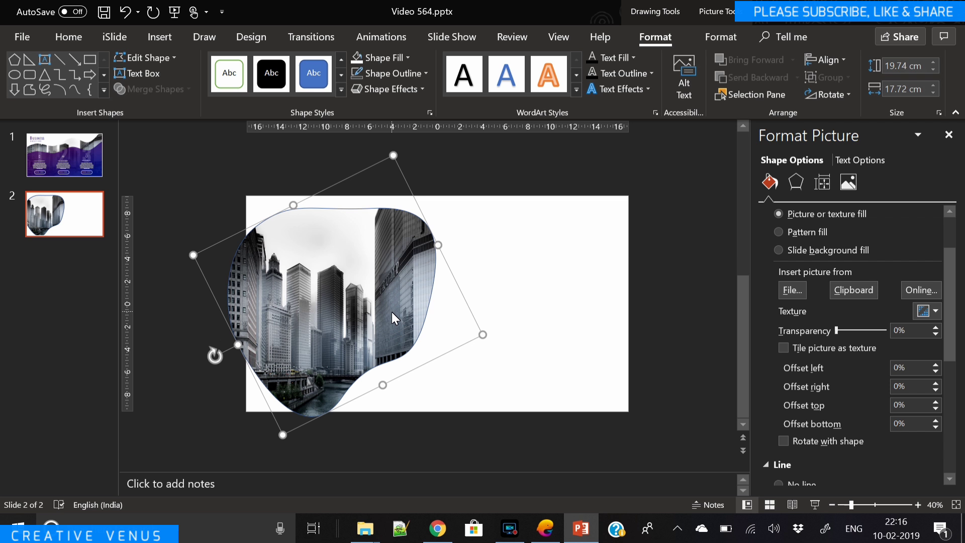
click(357, 73)
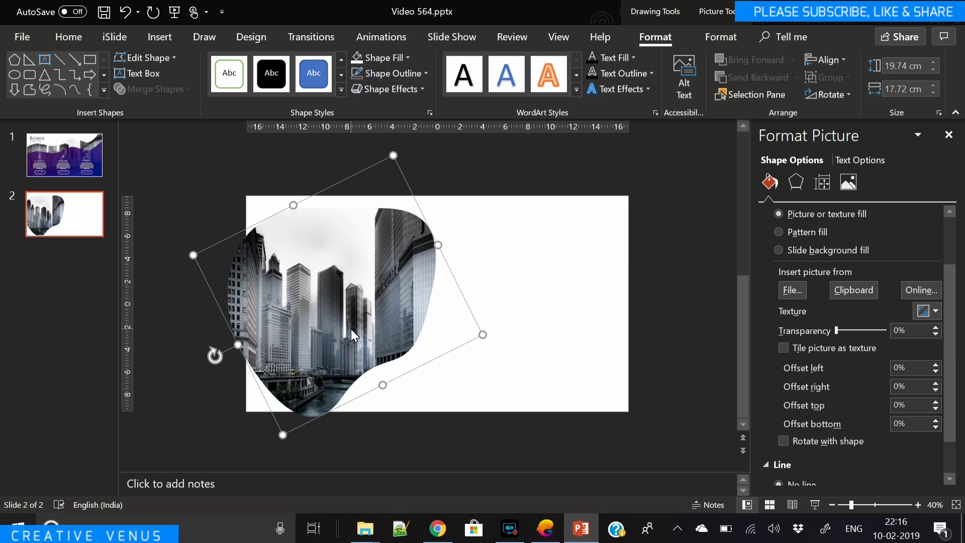
- Paste an enlarged copy of the photo blob and give it a slightly transparent purple gradient
key(ctrl+v)
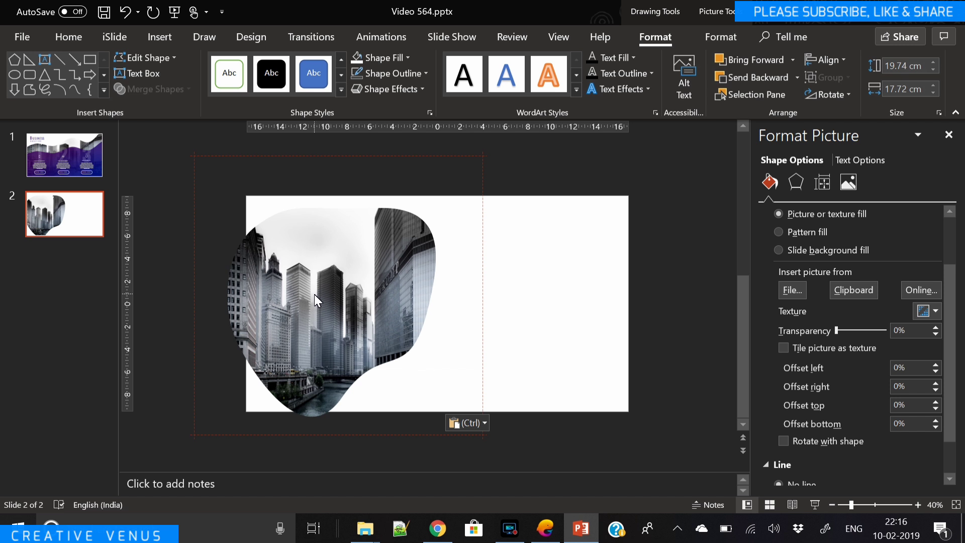
click(315, 294)
drag(486, 342, 496, 342)
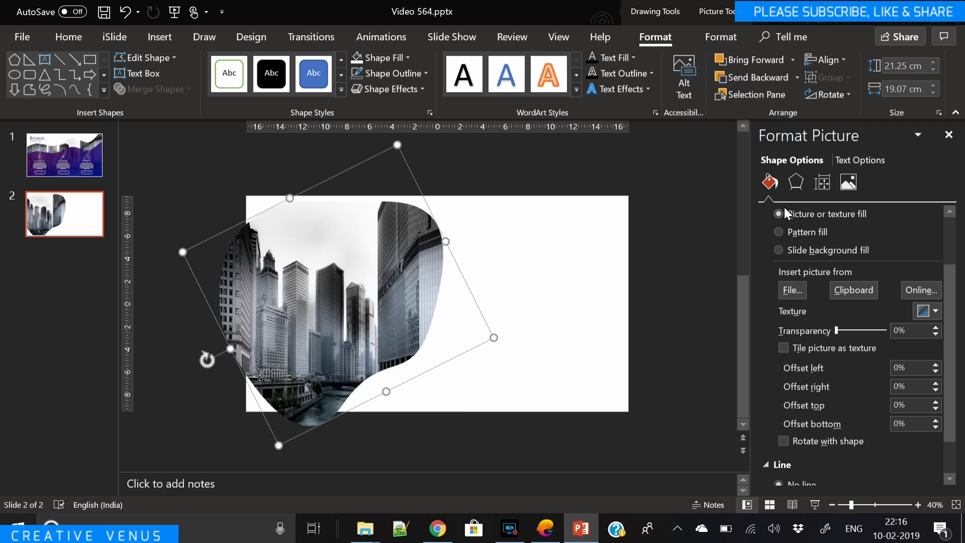
scroll(833, 252, up, 2)
click(807, 269)
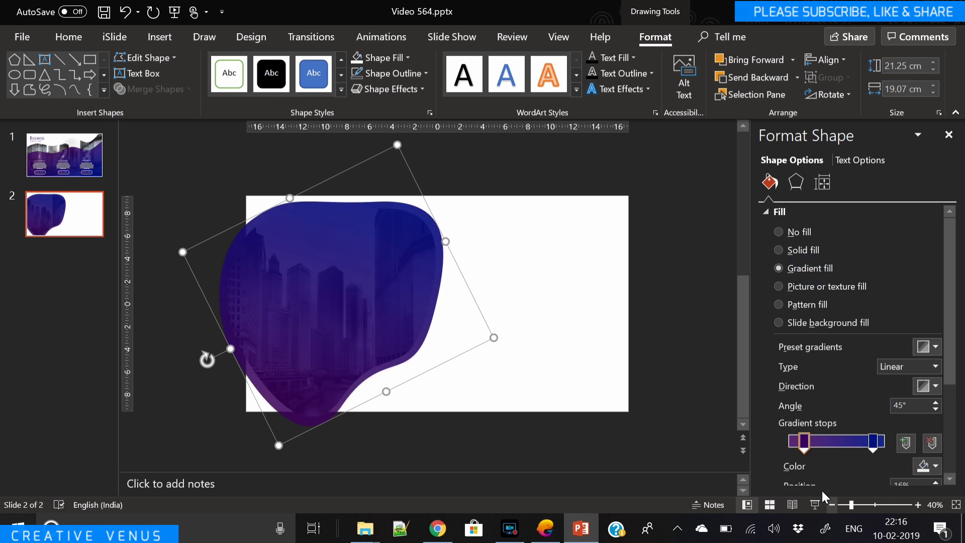
drag(805, 447, 799, 448)
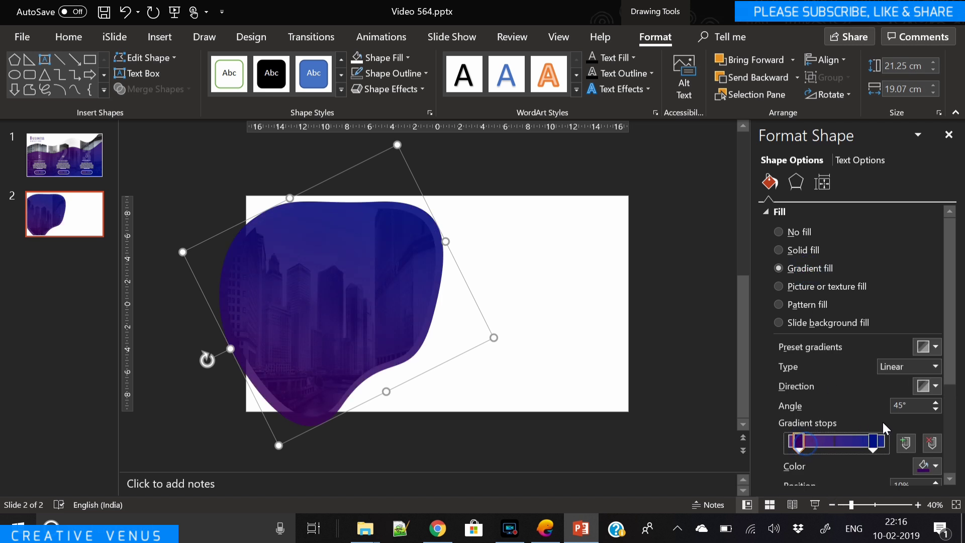
scroll(905, 421, down, 3)
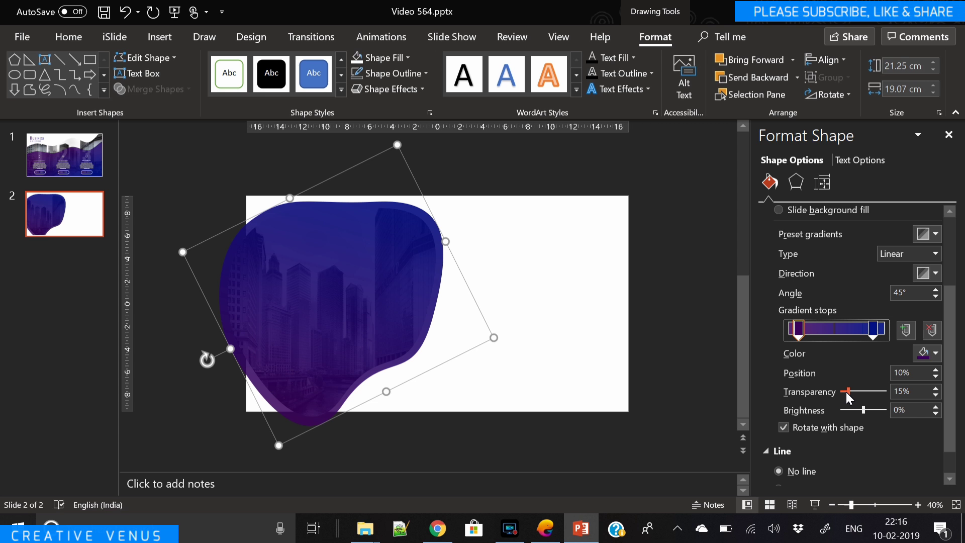
drag(847, 394, 848, 395)
click(873, 329)
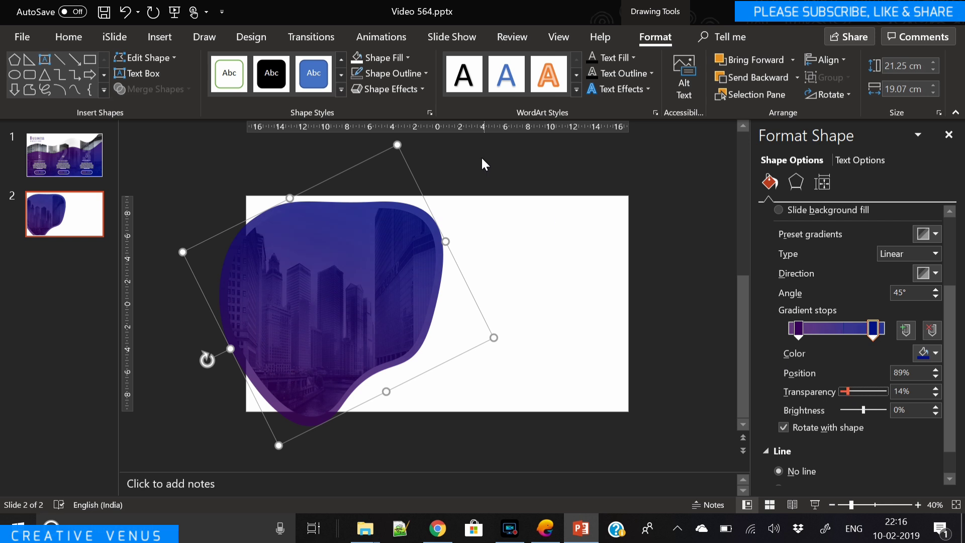
click(484, 250)
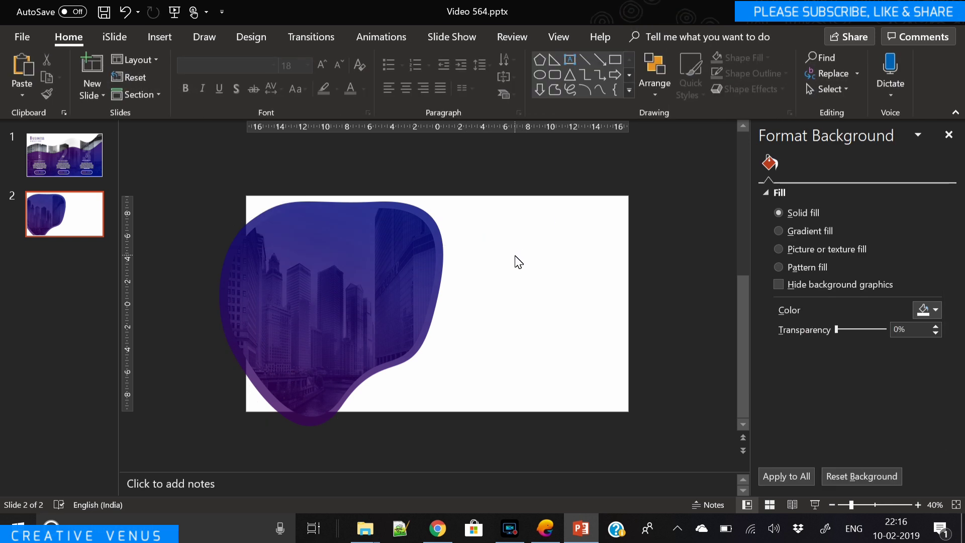
click(386, 269)
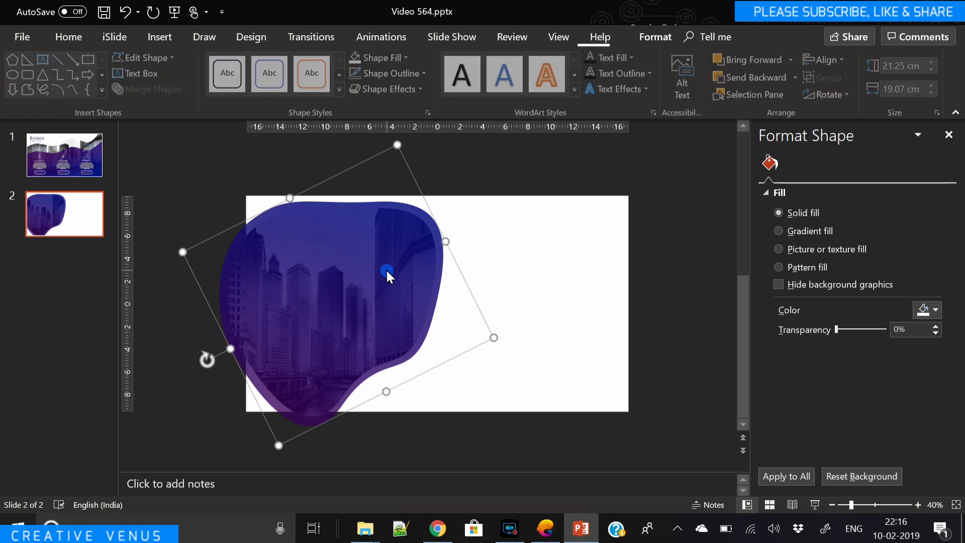
click(528, 327)
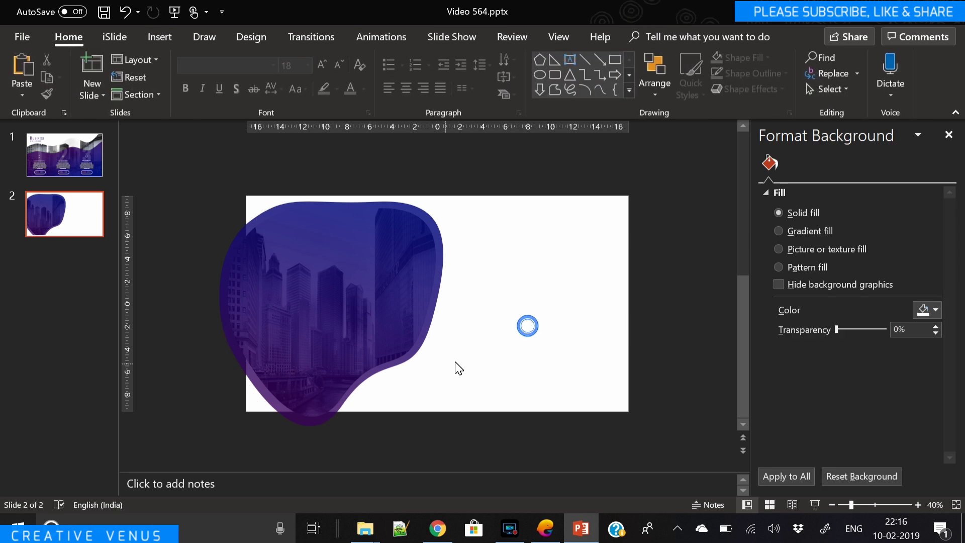
- Duplicate the purple blob, move it to the right, shrink it and rotate it upright
click(388, 350)
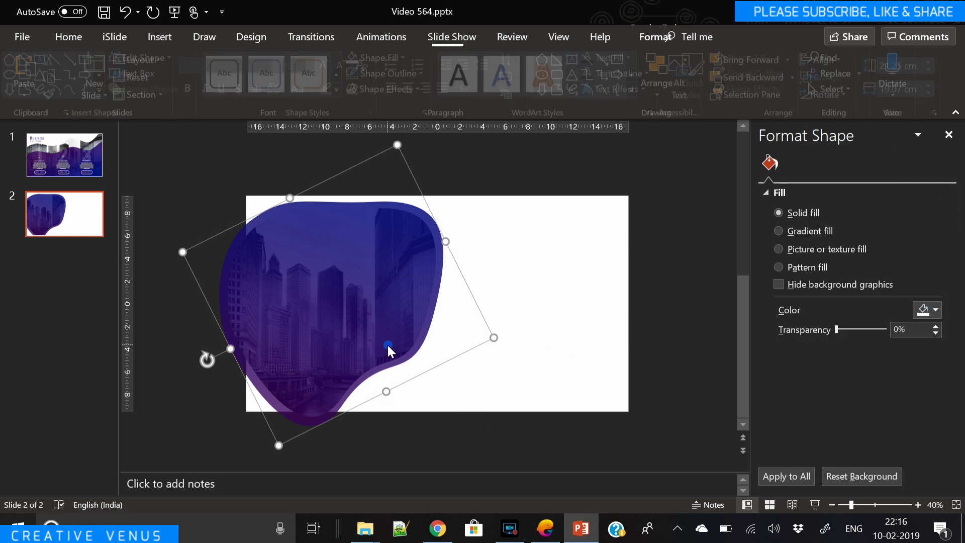
key(ctrl+c)
key(ctrl+v)
drag(348, 322, 612, 475)
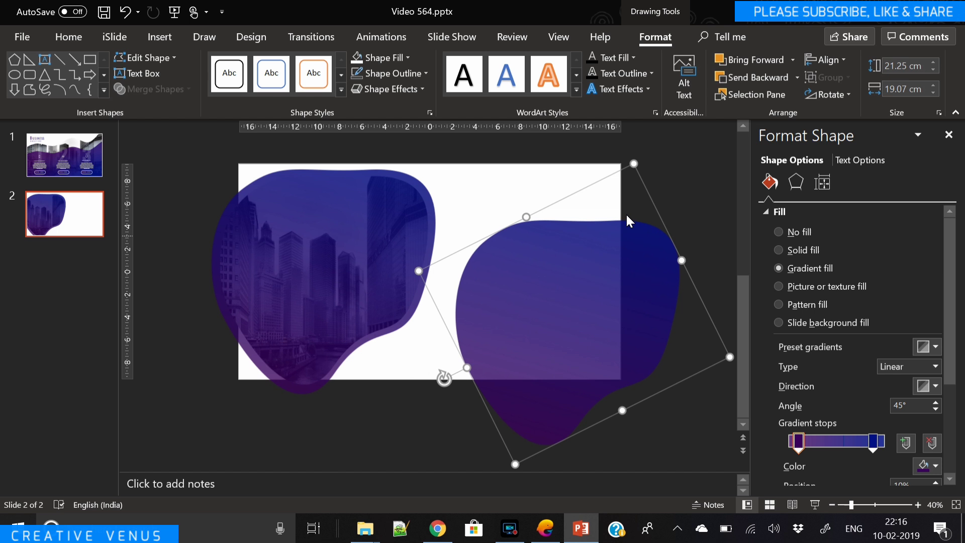
drag(514, 463, 565, 311)
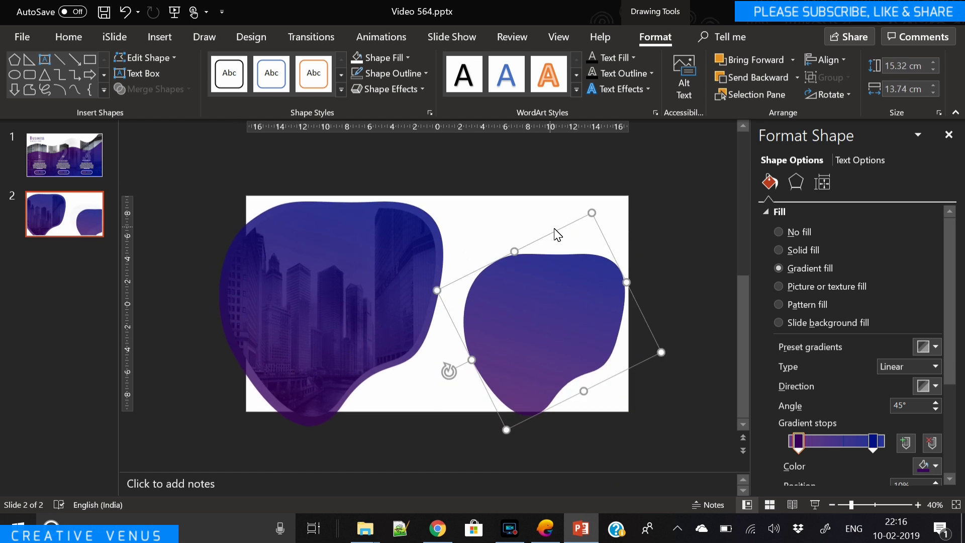
drag(448, 372, 565, 386)
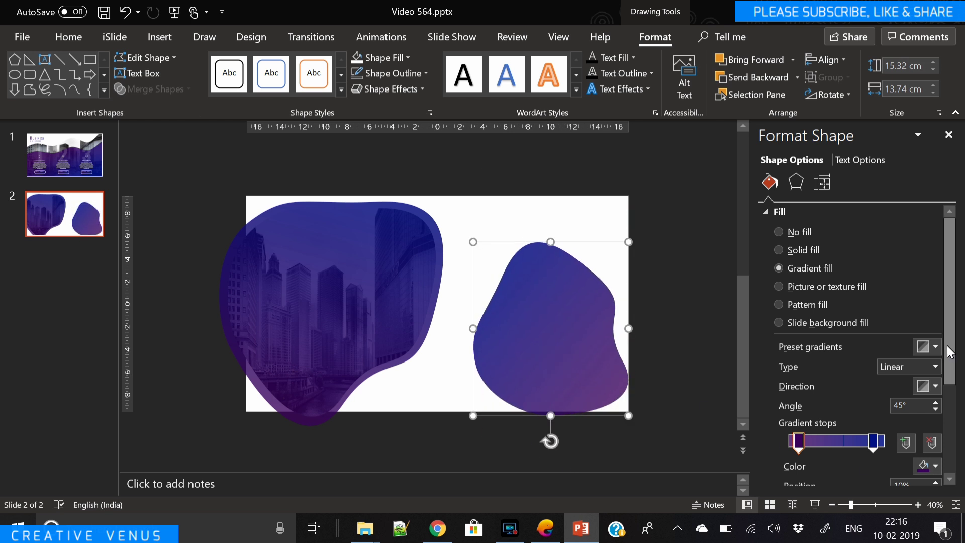
- Make the duplicate's gradient very pale, then widen it to overlap the purple blob
drag(950, 351, 953, 398)
drag(846, 418, 879, 418)
click(875, 364)
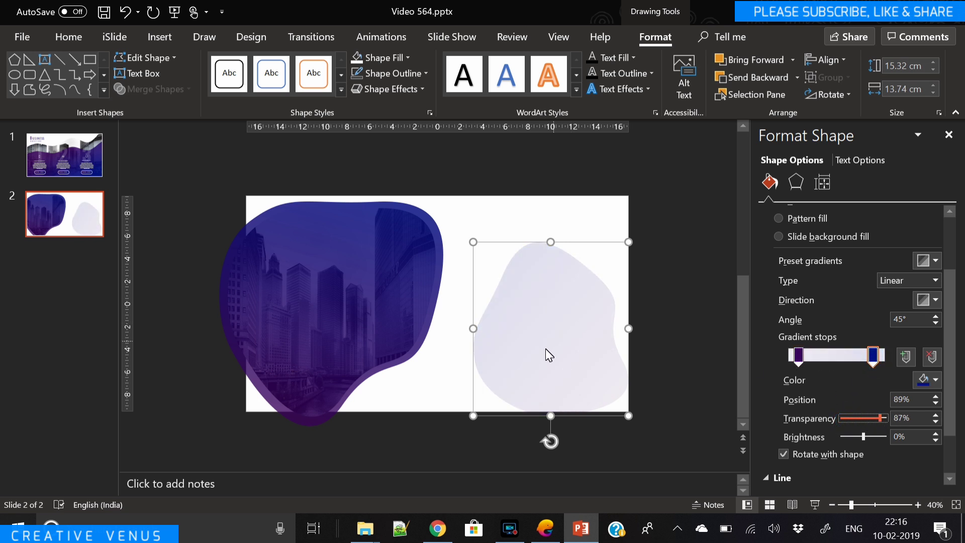
drag(545, 349, 545, 315)
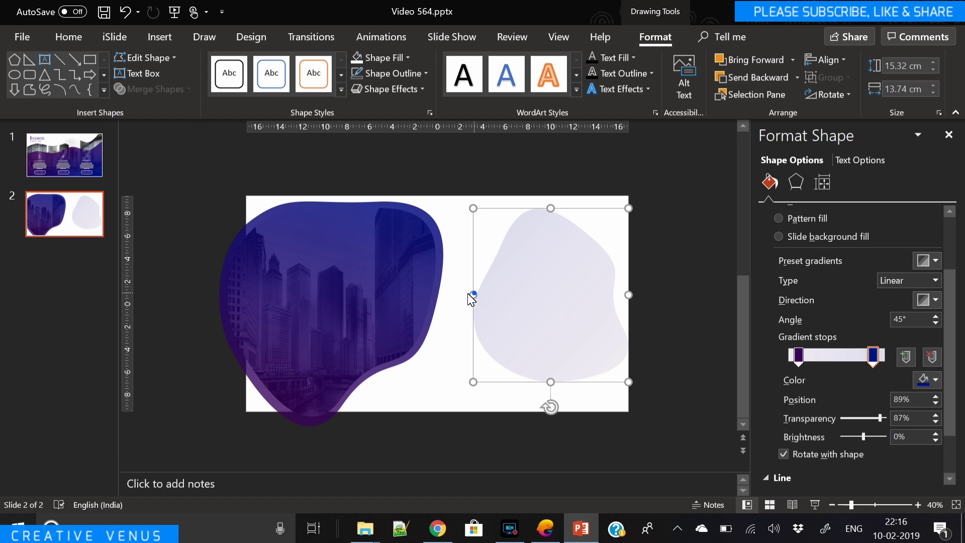
drag(473, 296, 407, 293)
drag(557, 327, 502, 371)
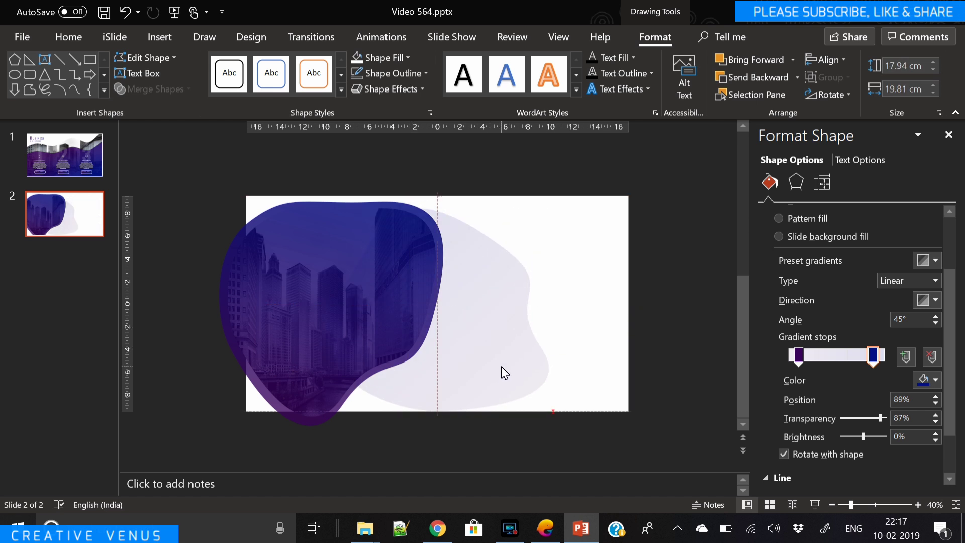
- Zoom in slightly and enlarge the pale lavender blob down and to the right
click(651, 382)
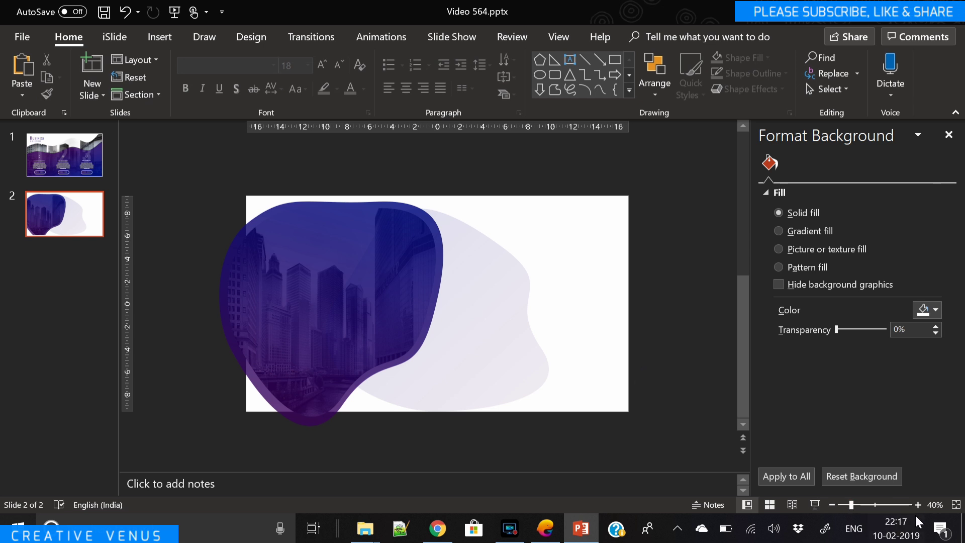
click(918, 505)
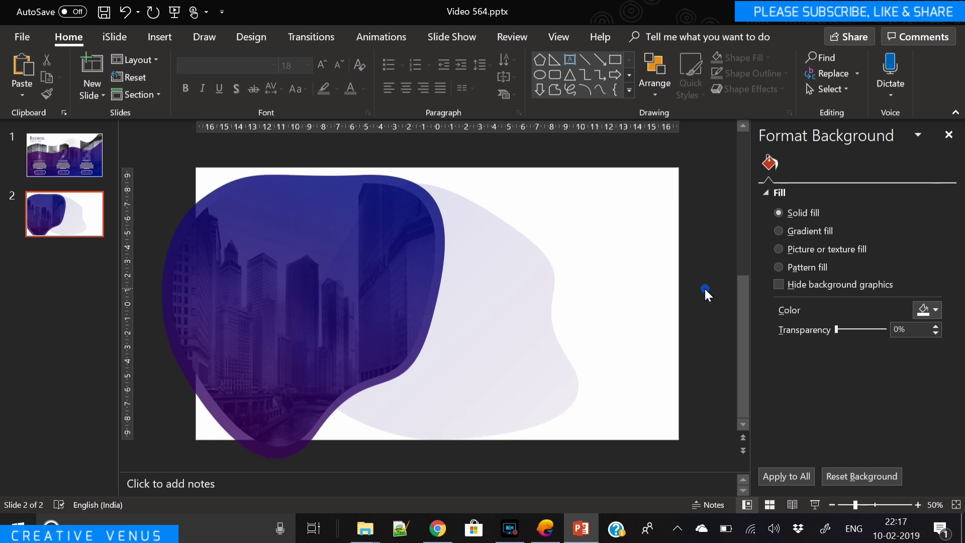
click(498, 332)
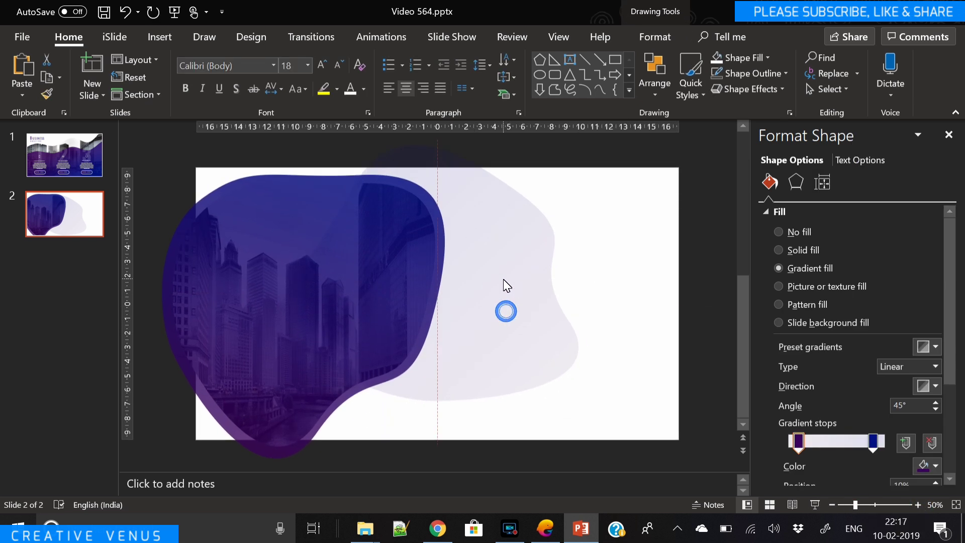
drag(568, 403, 584, 452)
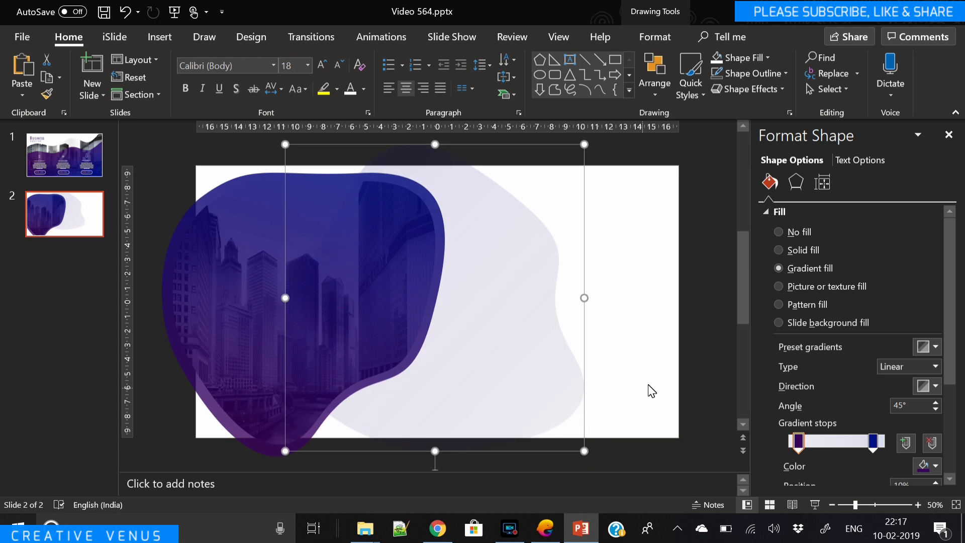
click(646, 386)
- Draw a text box on the purple blob for the GROWTH title
click(170, 33)
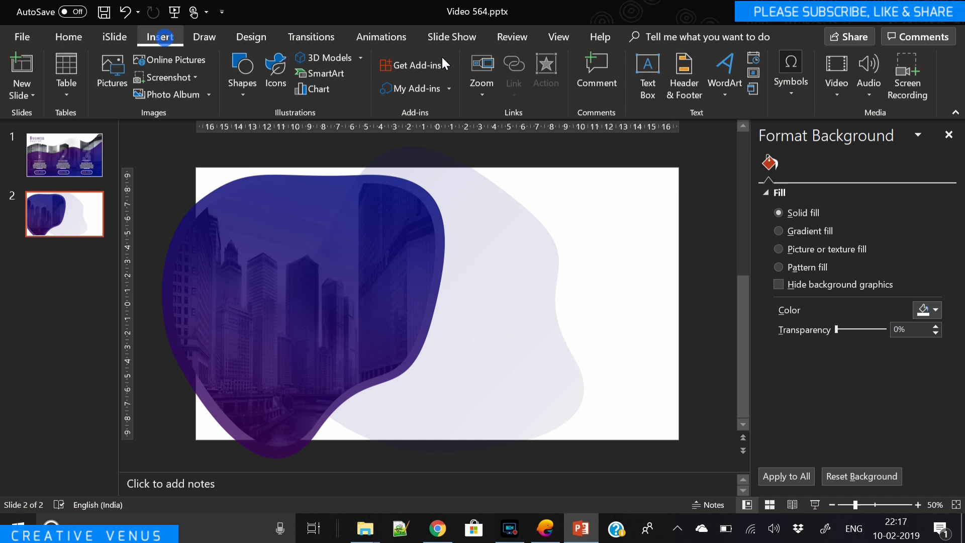
click(648, 76)
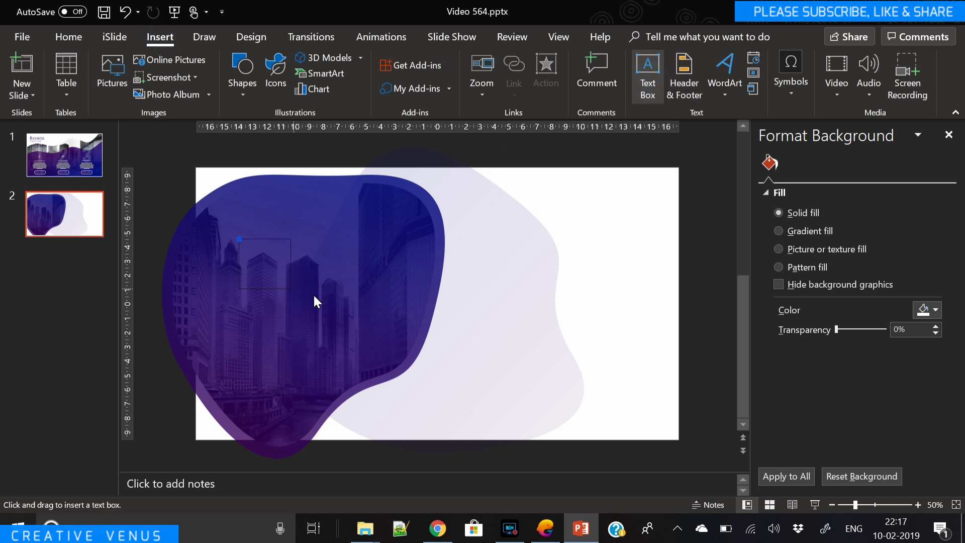
drag(315, 301, 411, 300)
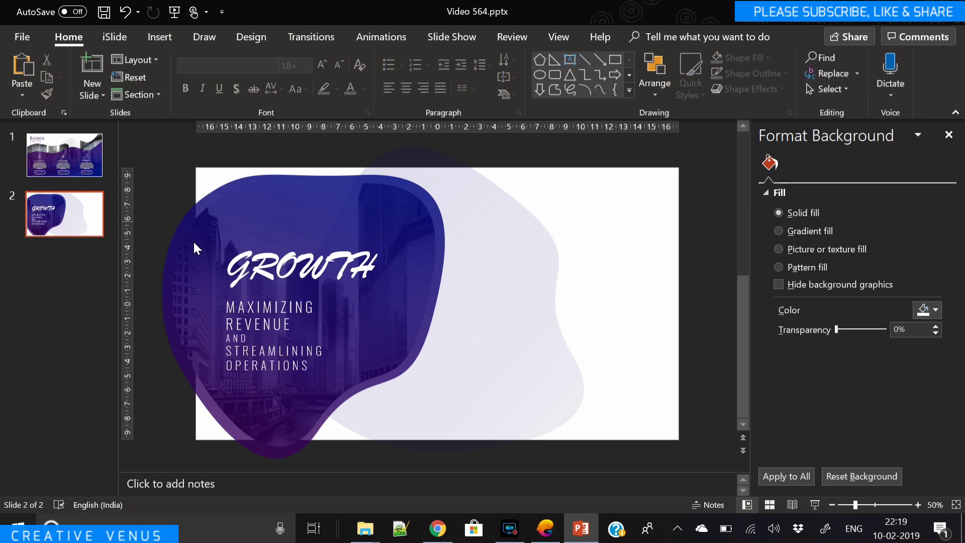
- Enlarge the first letter G of GROWTH moderately and move the title up and left
click(261, 263)
drag(253, 249, 232, 269)
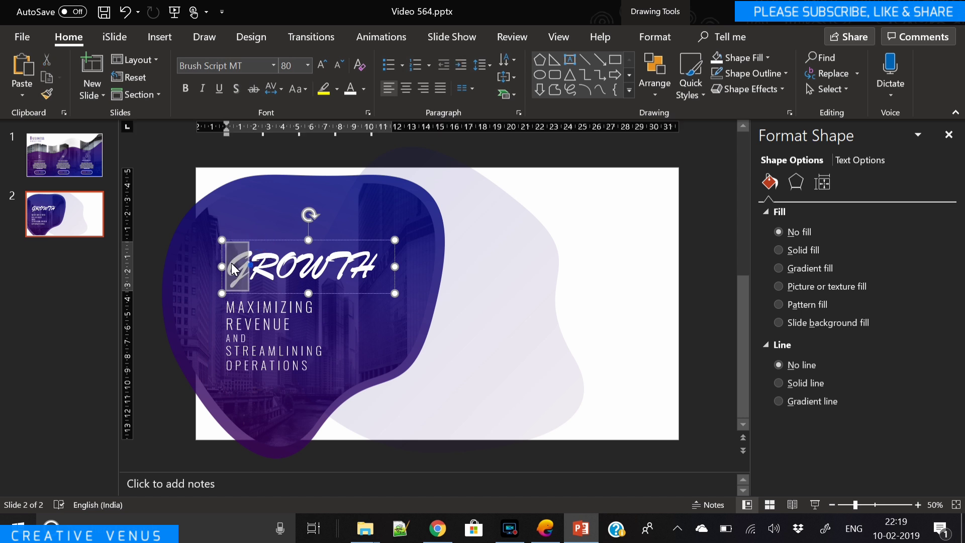
click(325, 61)
click(325, 62)
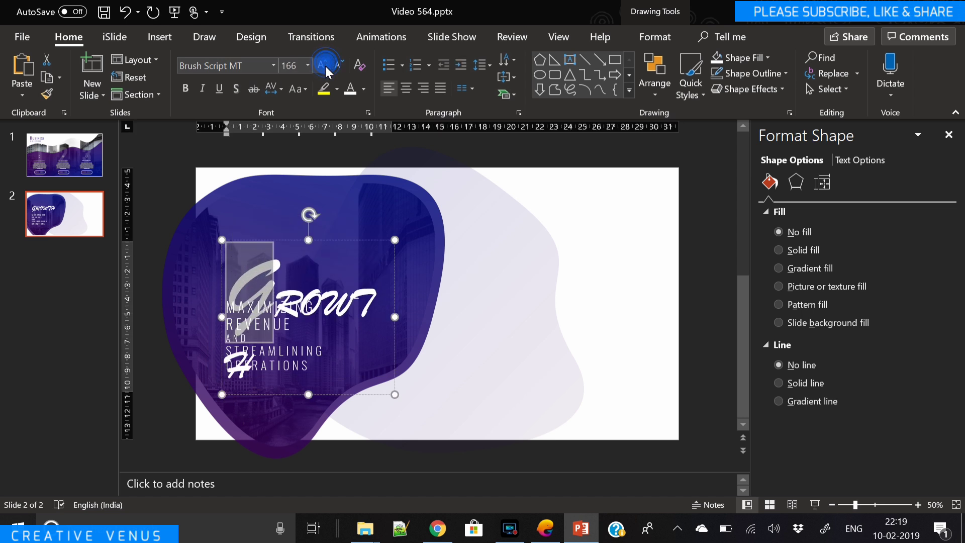
key(ctrl+z)
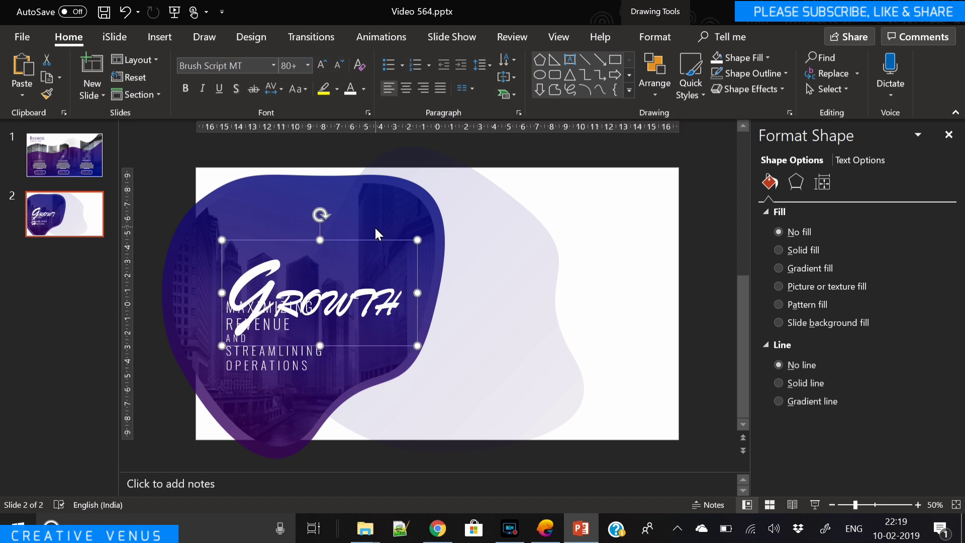
click(372, 236)
drag(355, 217, 346, 201)
click(643, 296)
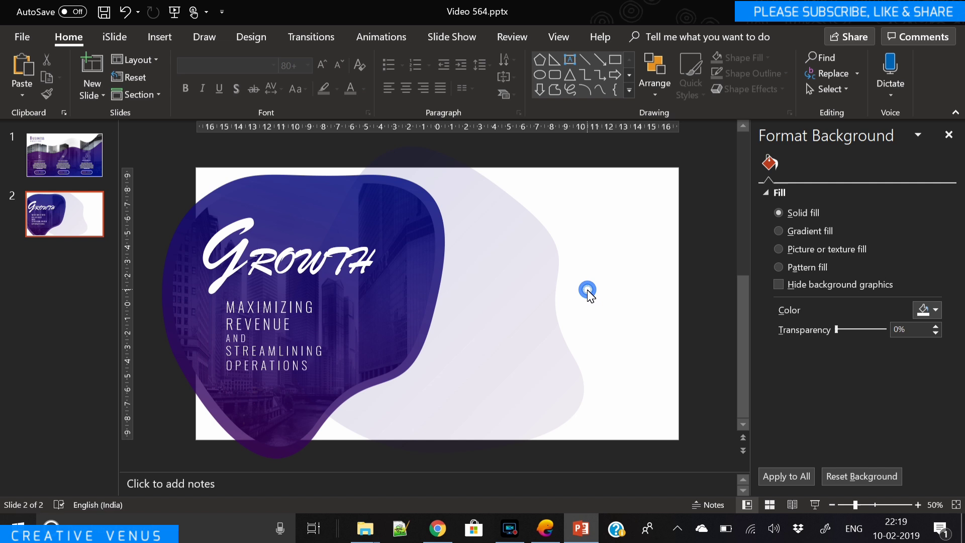
click(211, 38)
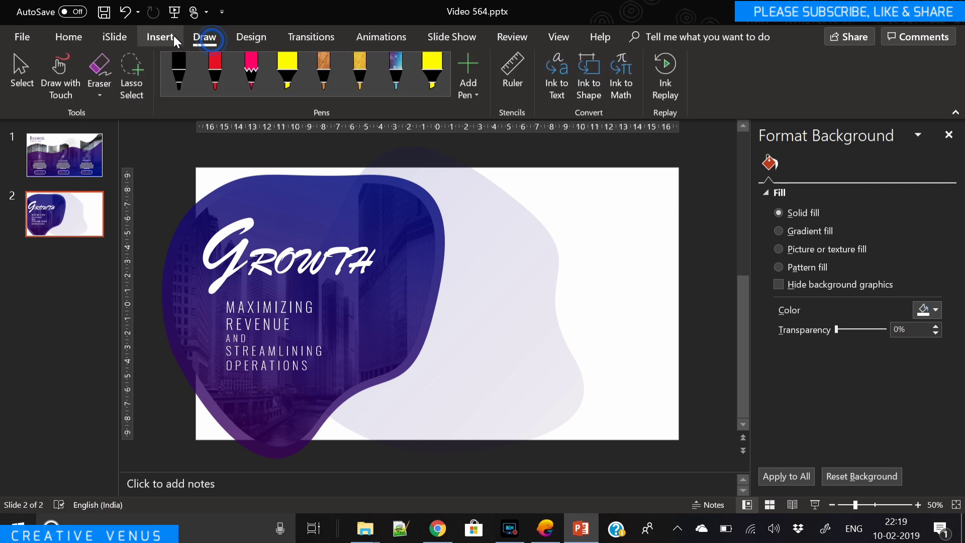
click(171, 35)
- Add a HEADING HERE text box right of the blob and set its font to Oswald
click(651, 74)
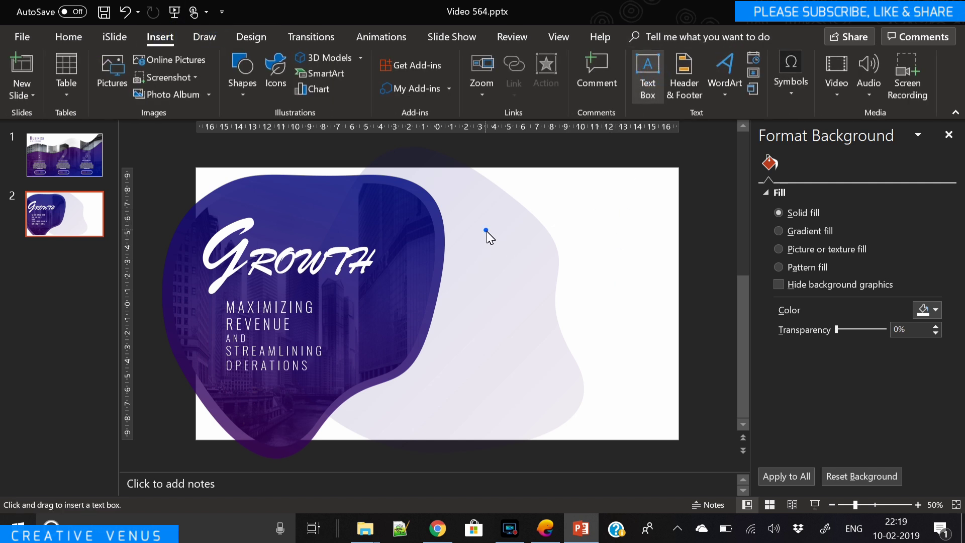
drag(485, 230, 641, 259)
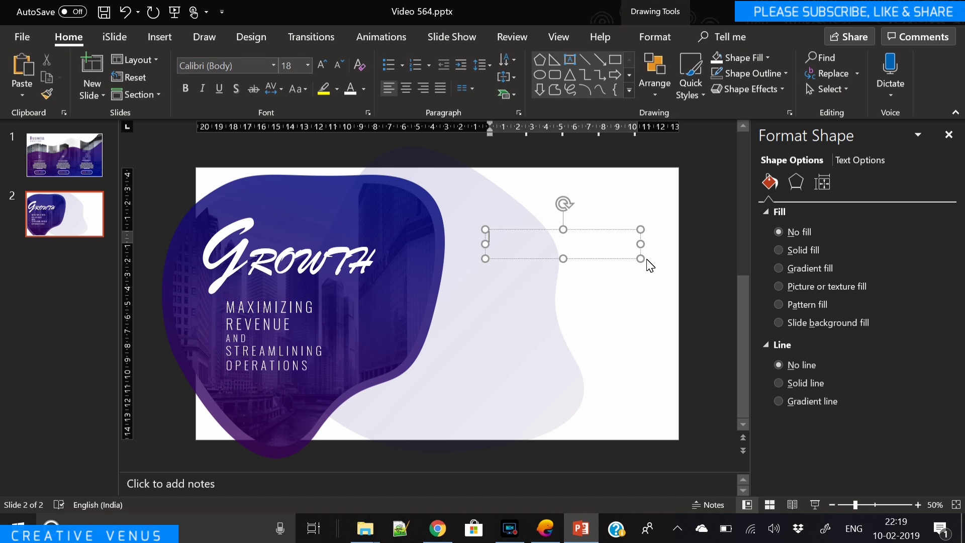
text(W)
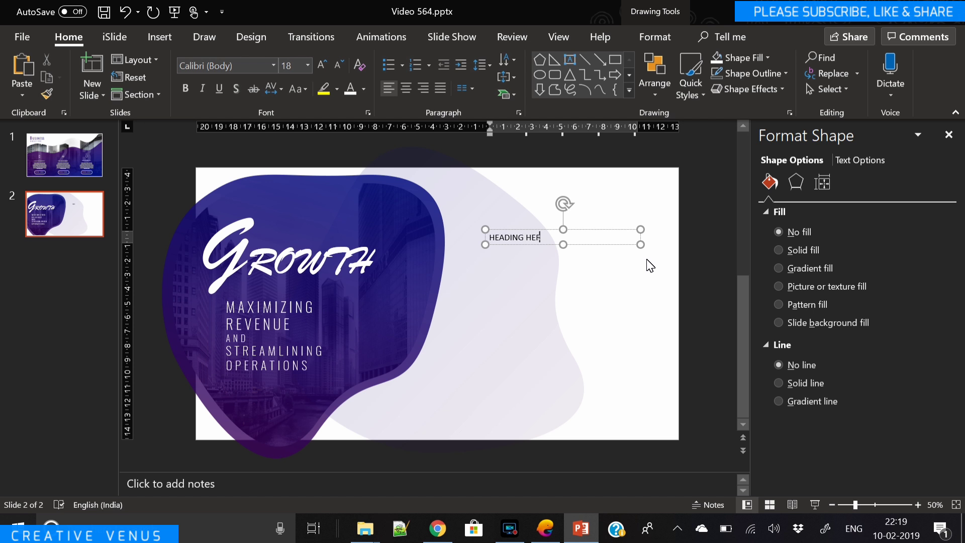
key(ctrl+a)
click(246, 64)
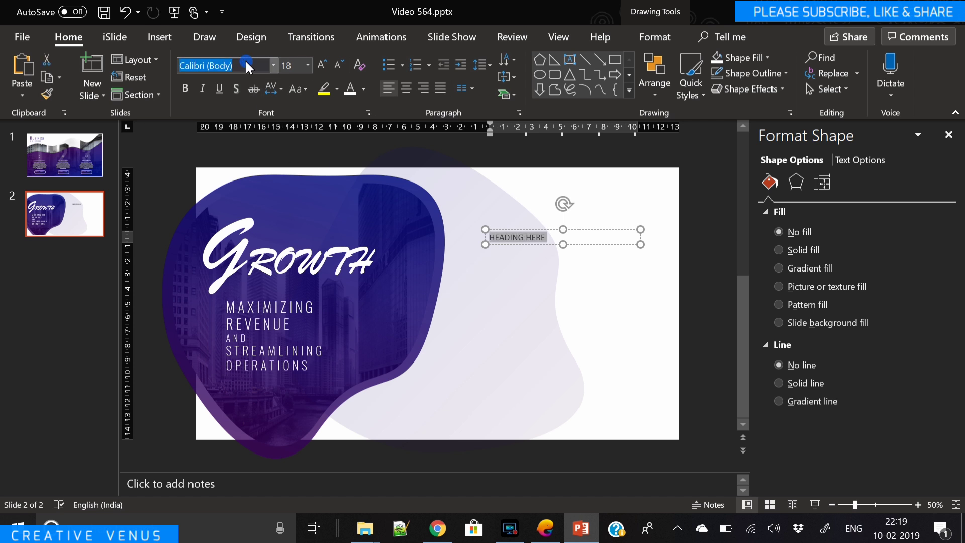
text(Oswald)
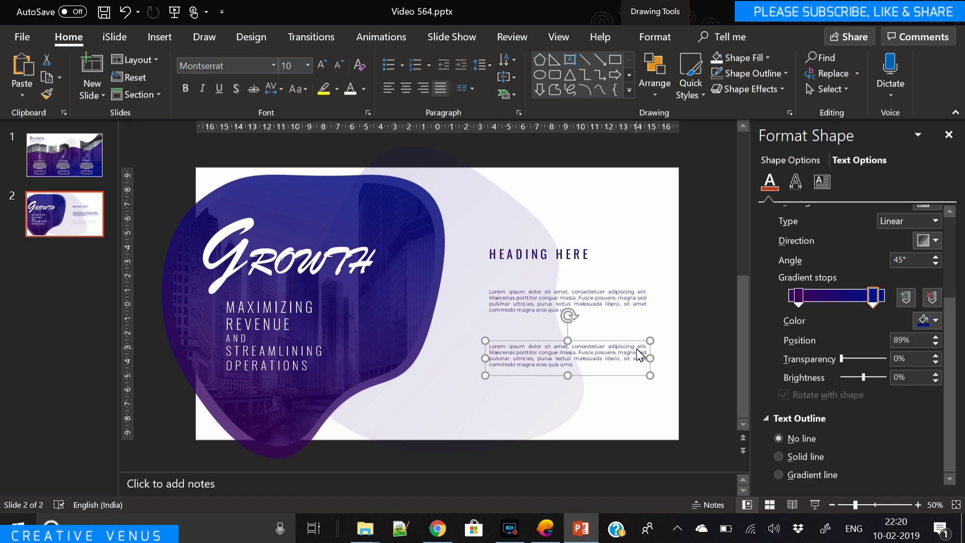
click(682, 370)
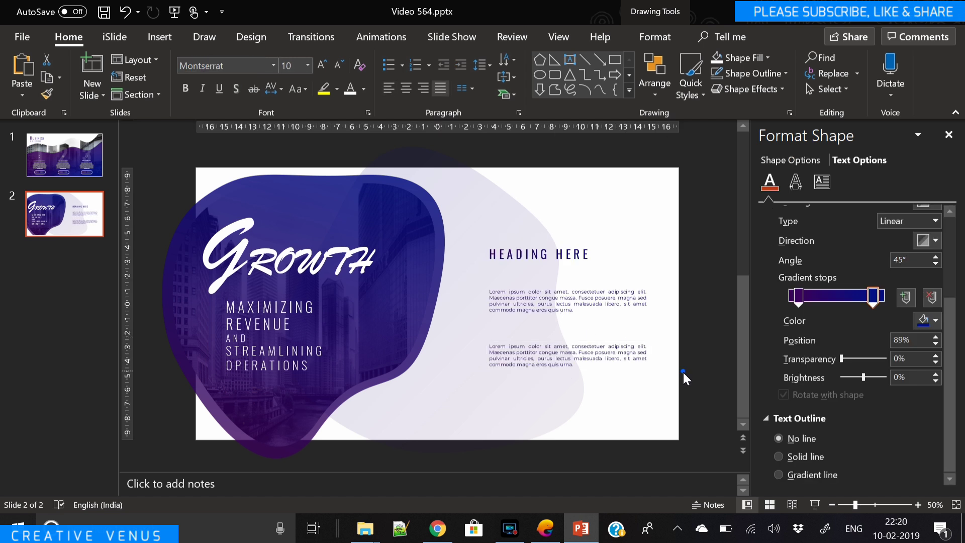
- Insert the tablet and laptop-with-globe icons and move one beside the second paragraph
click(164, 33)
click(274, 84)
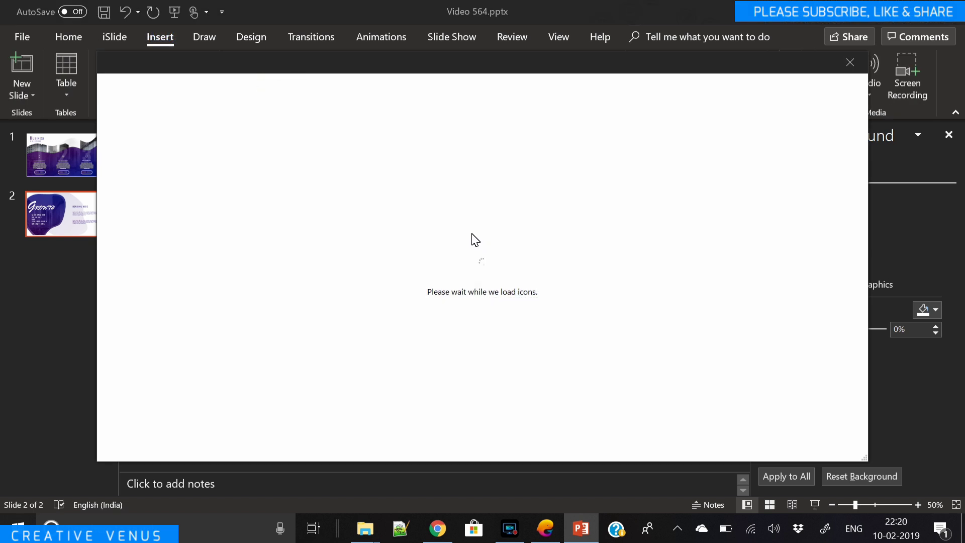
click(571, 337)
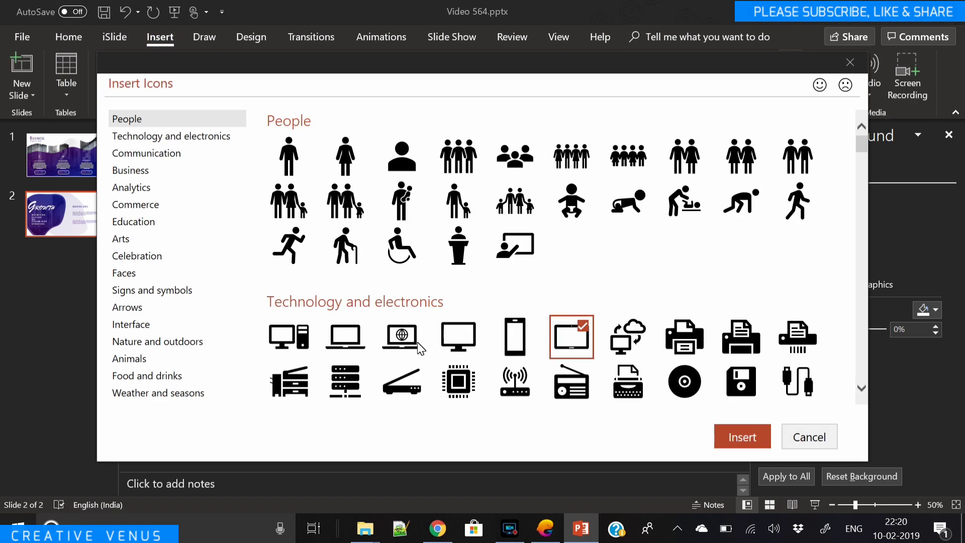
click(402, 337)
click(748, 444)
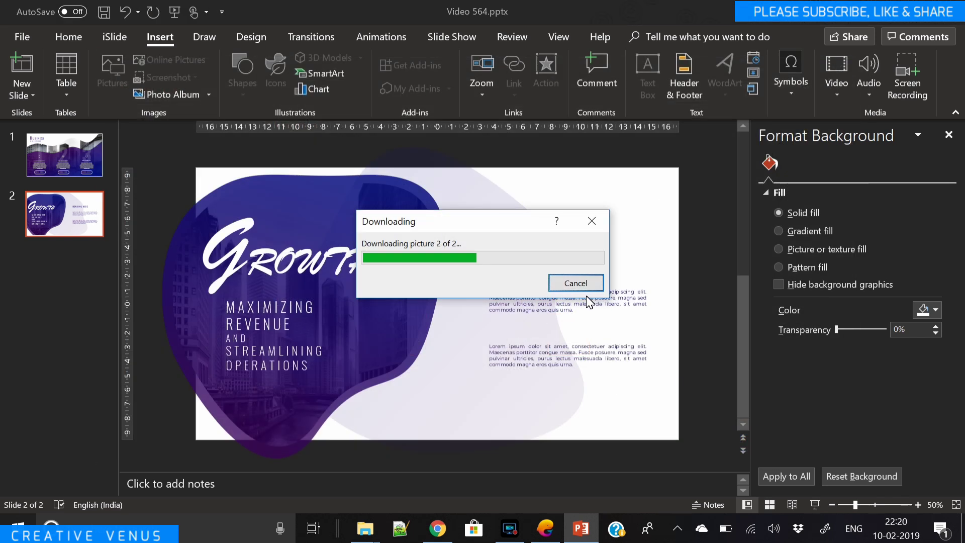
click(707, 328)
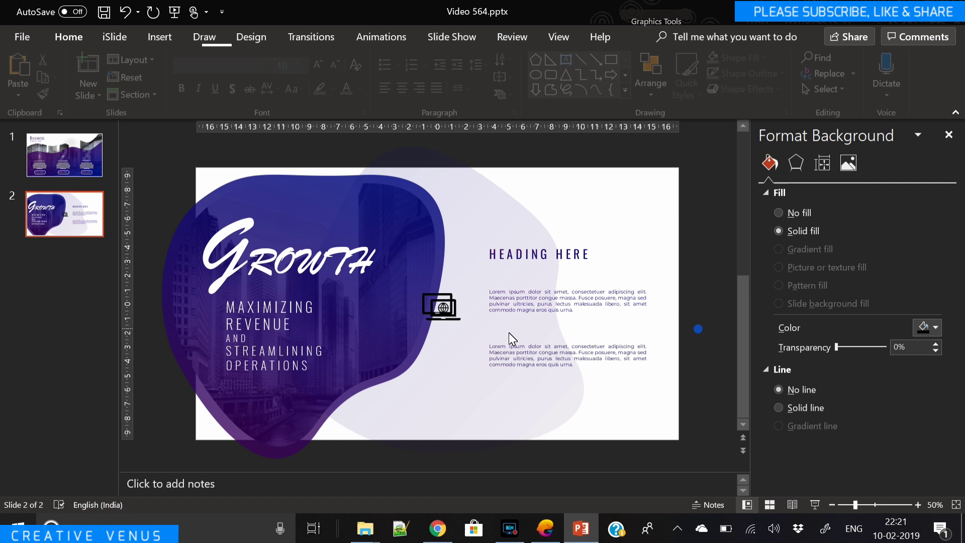
click(451, 316)
drag(451, 316, 455, 367)
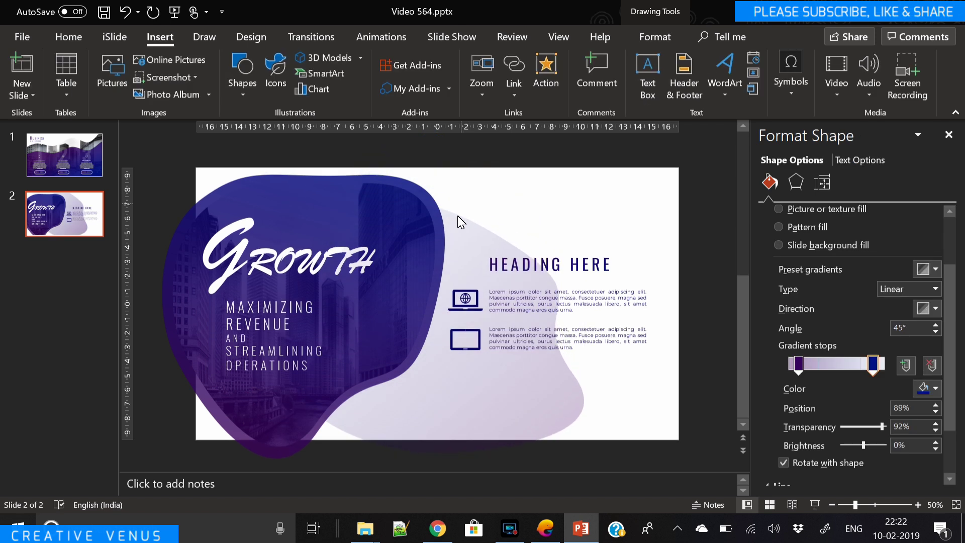
- Rotate the light purple blob counterclockwise, then rotate and reposition the dark purple blob
drag(457, 215, 459, 172)
scroll(570, 145, down, 1)
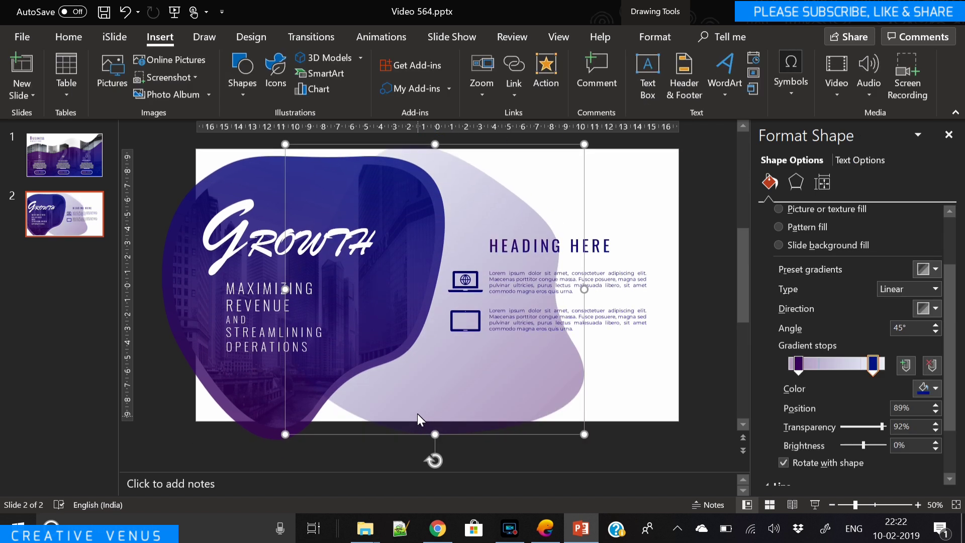
drag(434, 461, 496, 395)
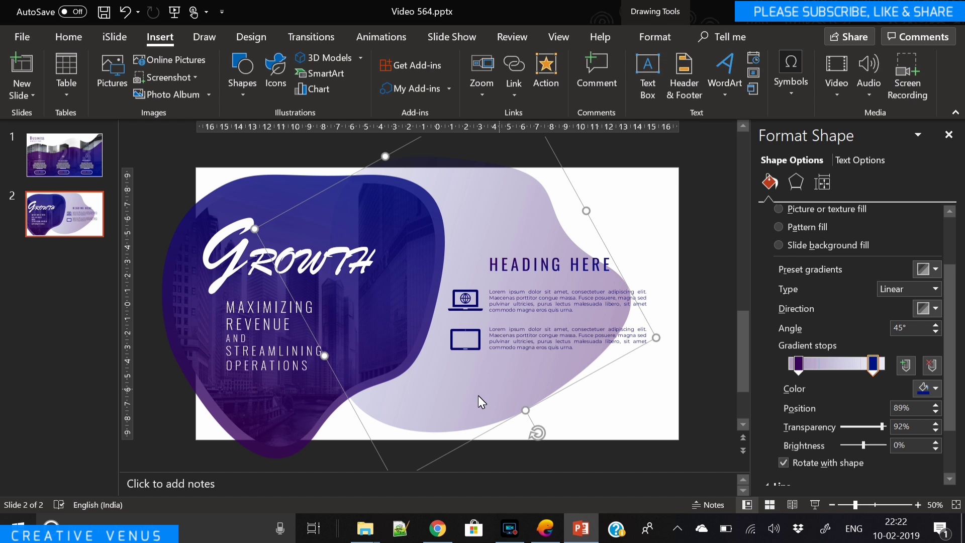
click(331, 421)
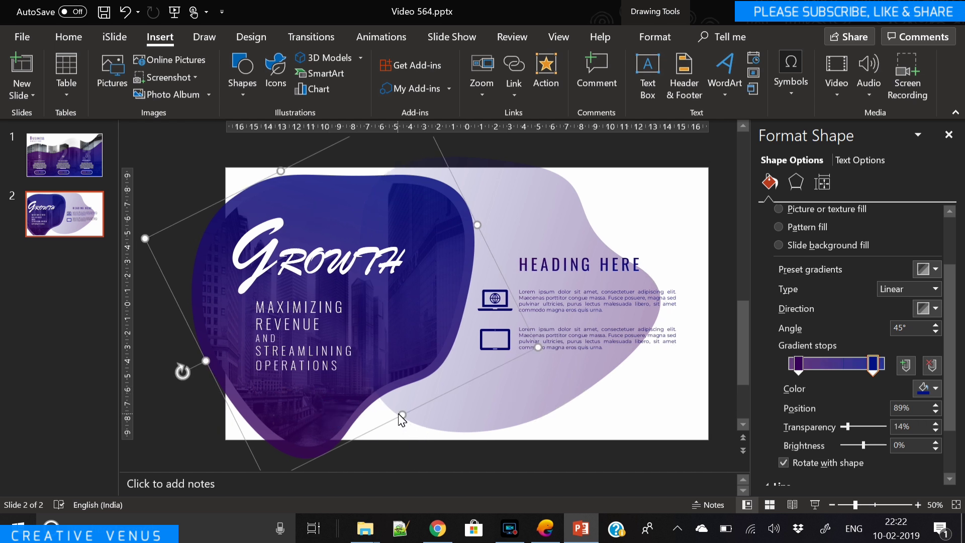
drag(177, 372, 221, 395)
drag(378, 422, 342, 400)
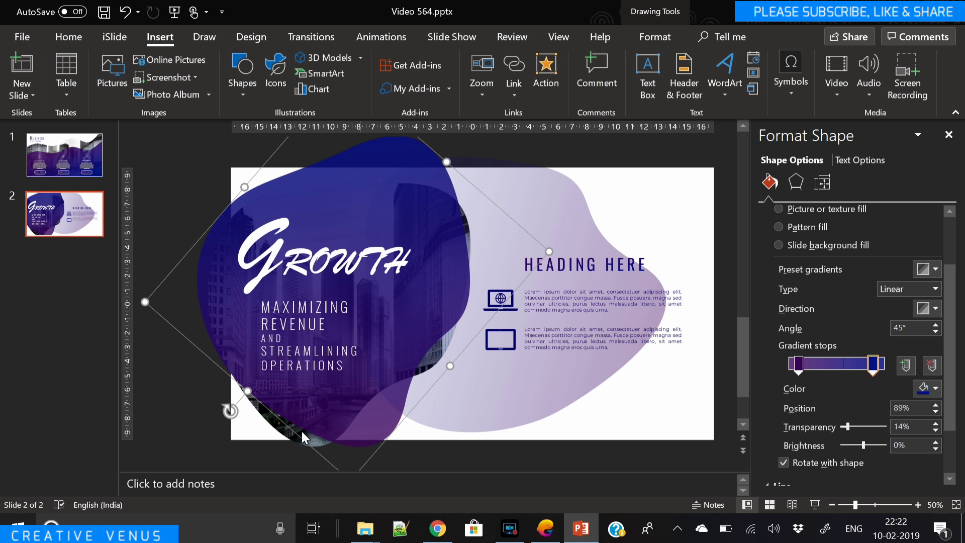
- Zoom out and shift the dark purple blob up and to the left
click(833, 505)
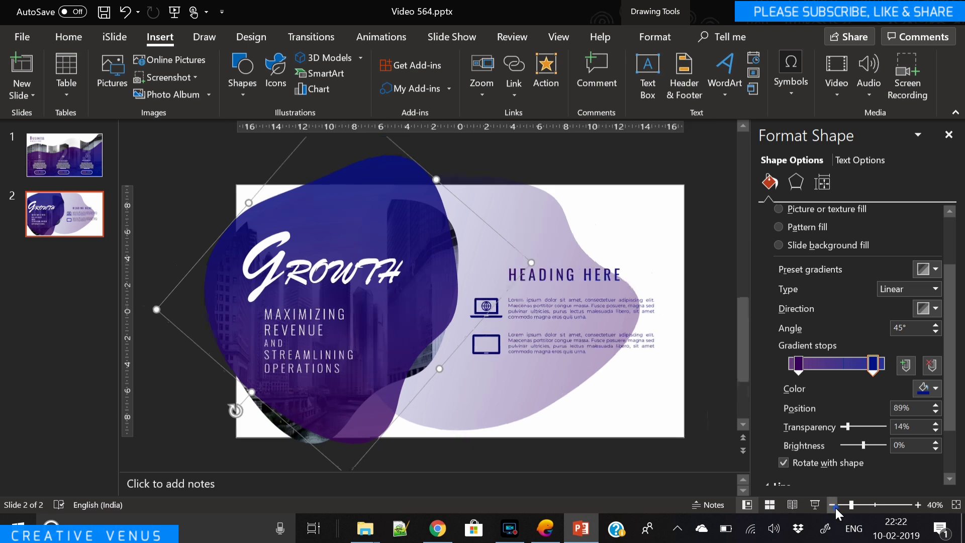
drag(249, 421, 292, 449)
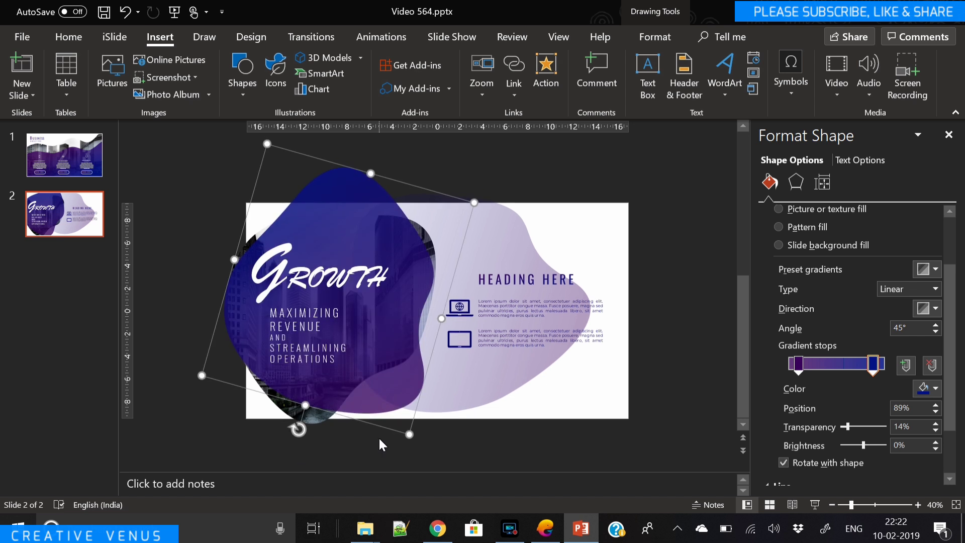
click(378, 406)
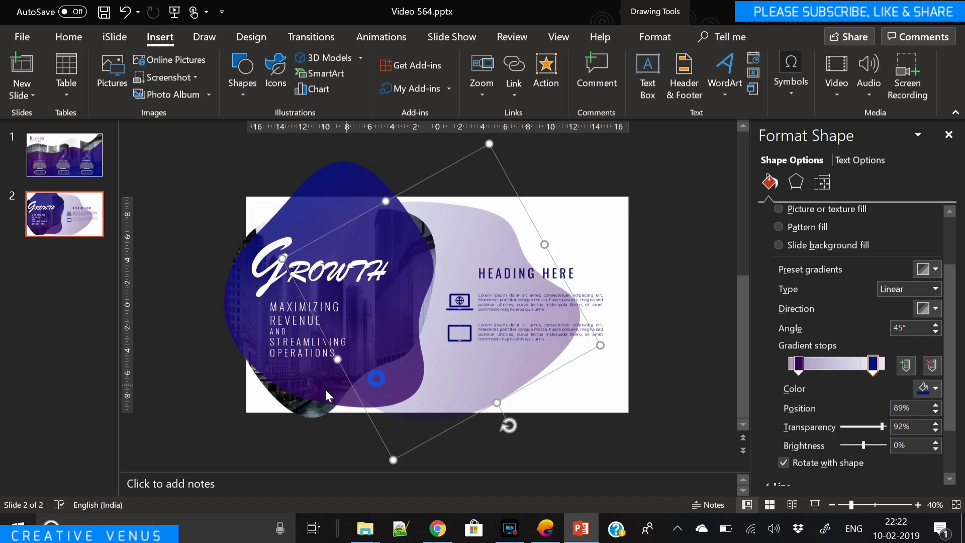
drag(325, 387, 305, 382)
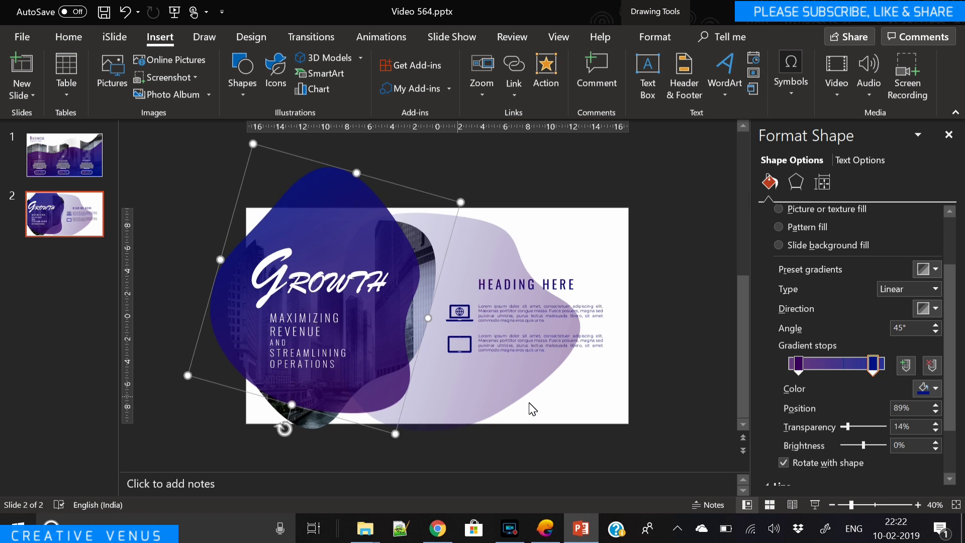
click(624, 358)
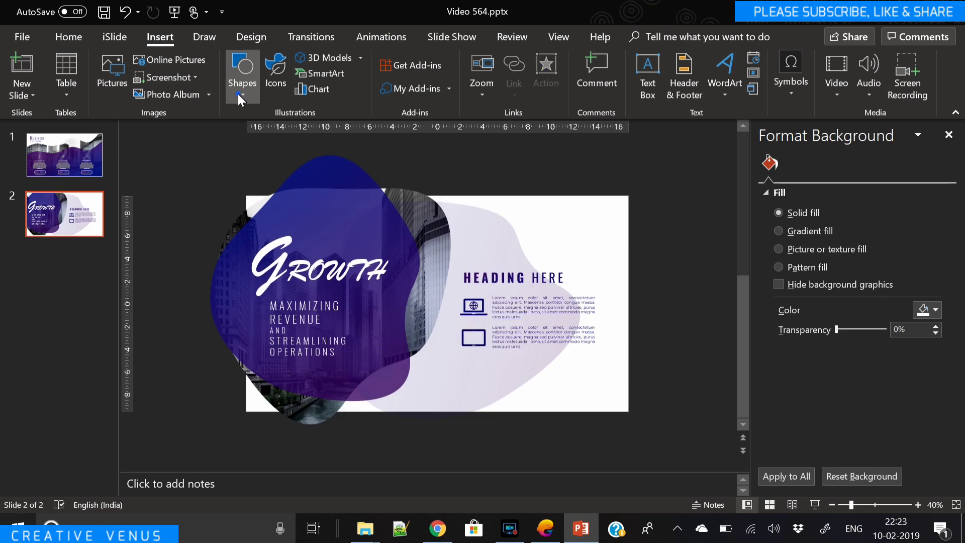
click(237, 94)
click(665, 268)
- Paste a blob copy, move it to the right, shrink it small and rotate it
key(ctrl+v)
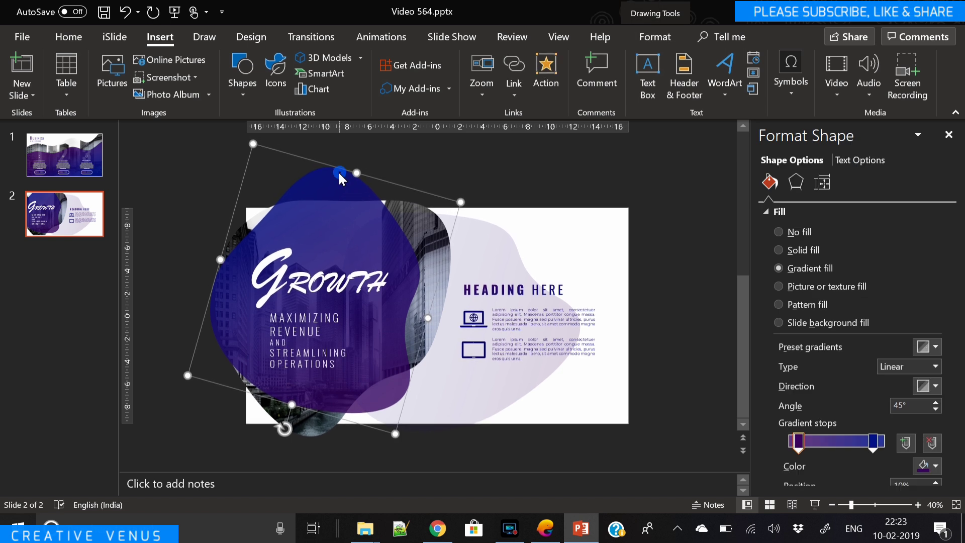
drag(349, 230, 588, 233)
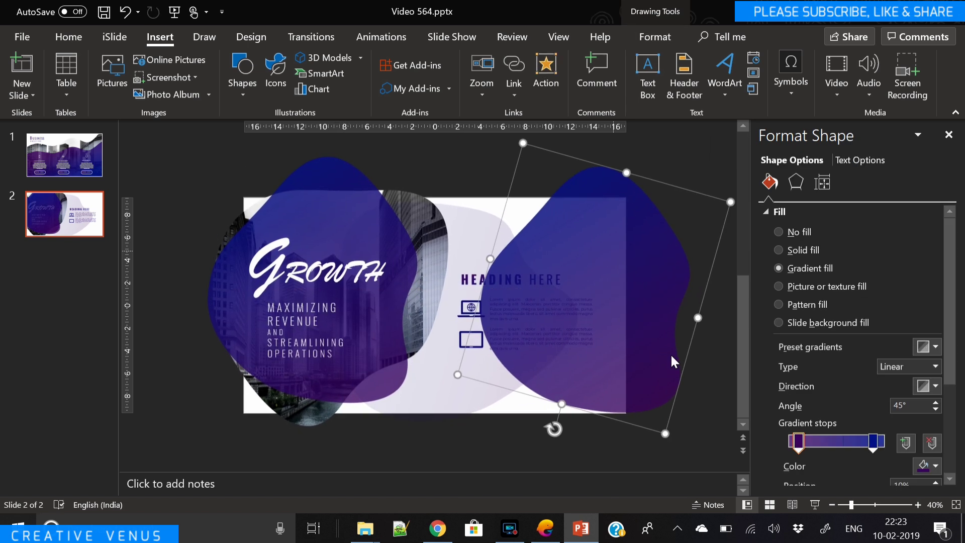
drag(667, 434, 604, 387)
drag(594, 428, 550, 413)
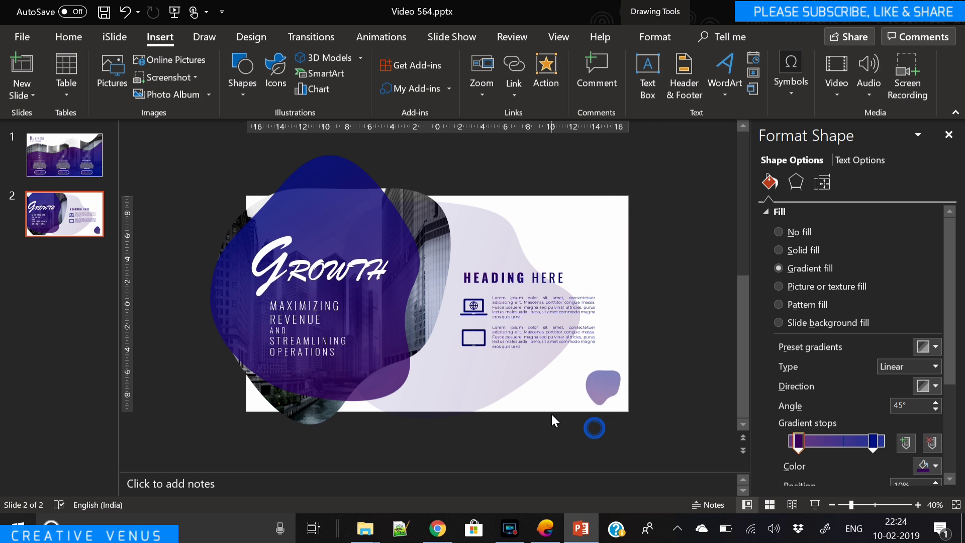
click(551, 413)
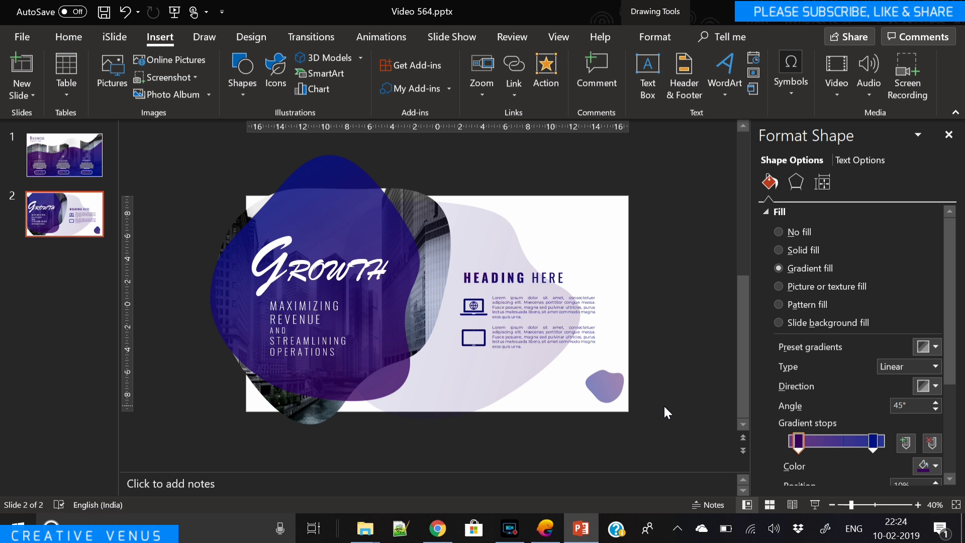
- Move the small blob from the bottom-right to the top-right corner of the slide
click(610, 394)
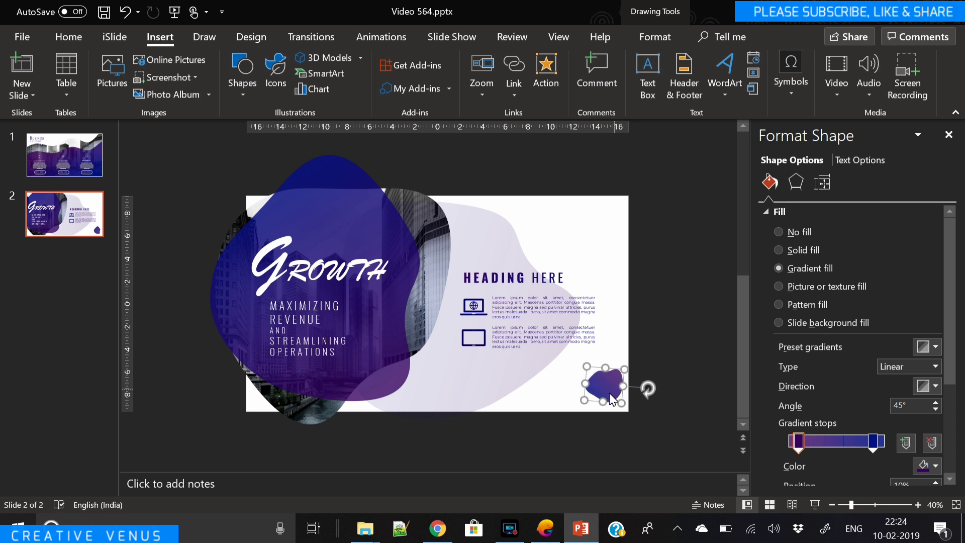
click(613, 397)
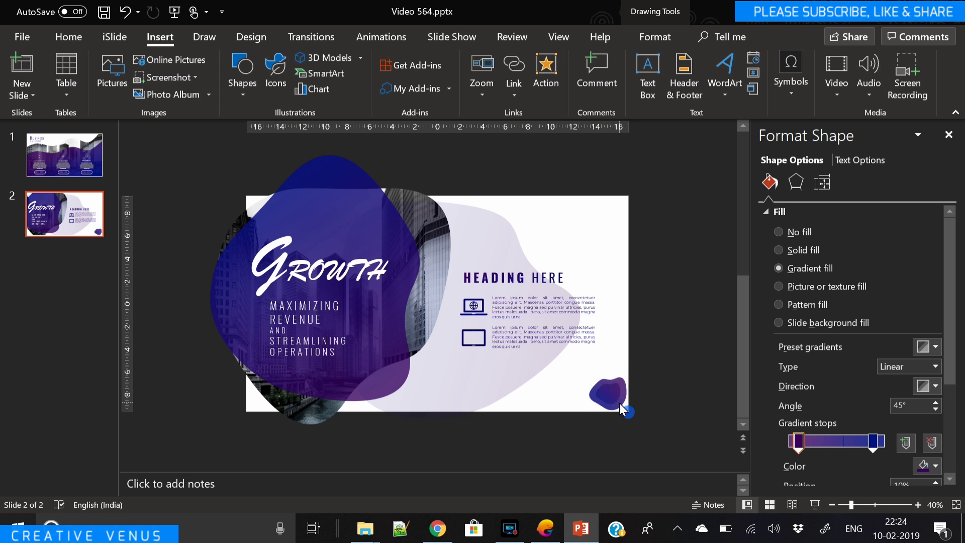
click(611, 394)
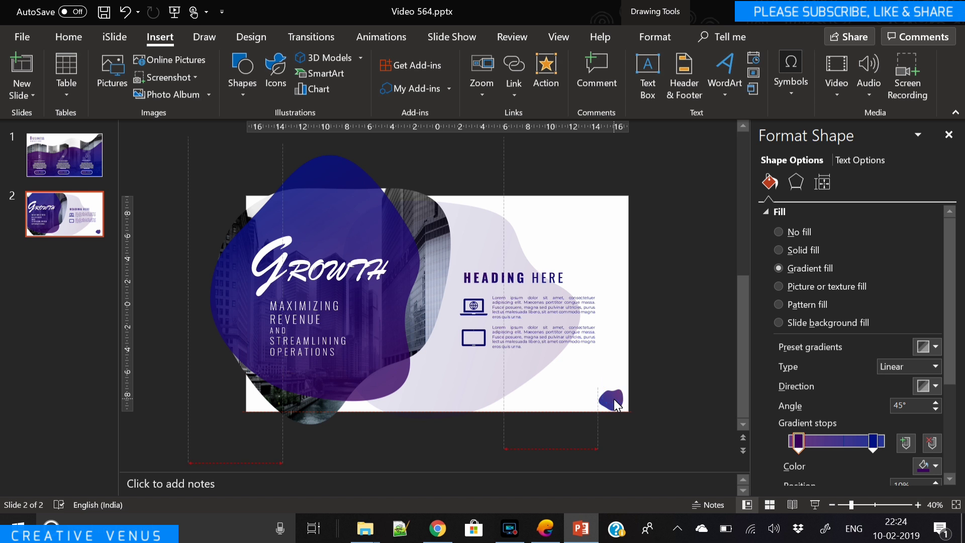
drag(614, 397, 617, 218)
- Enlarge the top-right blob so it extends past the slide corner
click(655, 247)
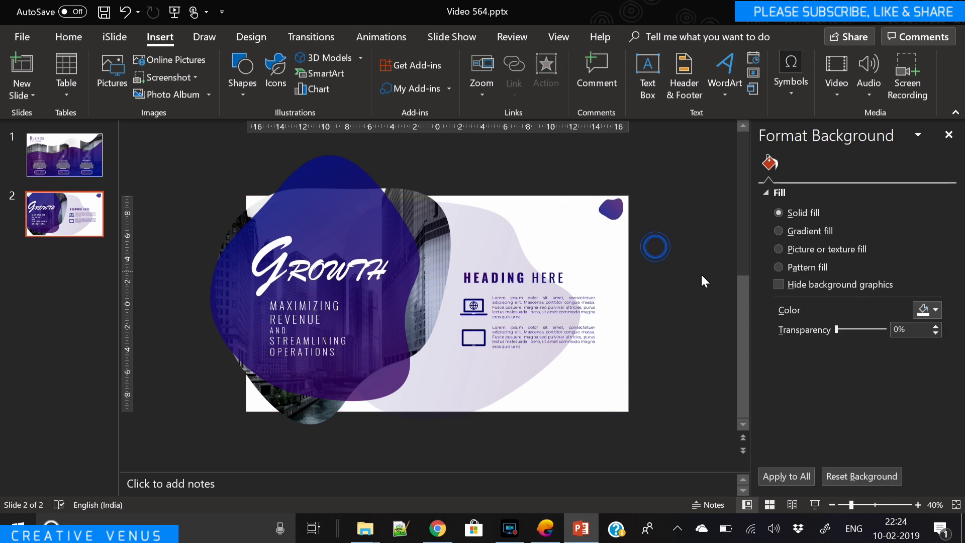
click(615, 211)
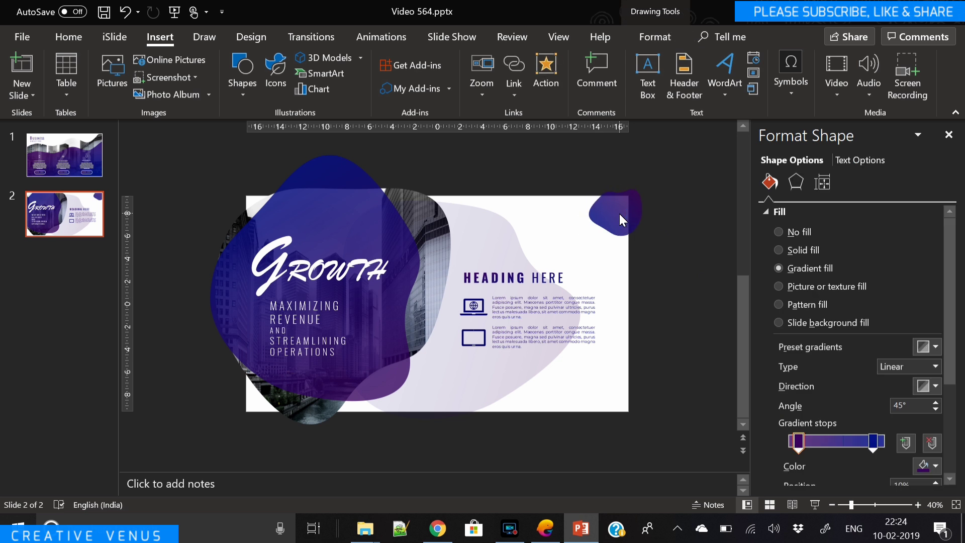
click(672, 325)
click(625, 232)
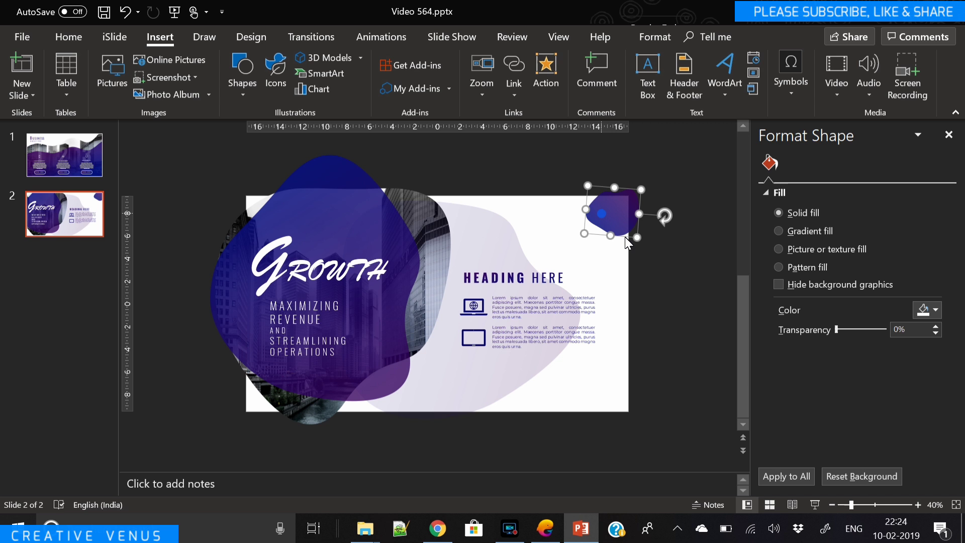
drag(640, 239, 650, 254)
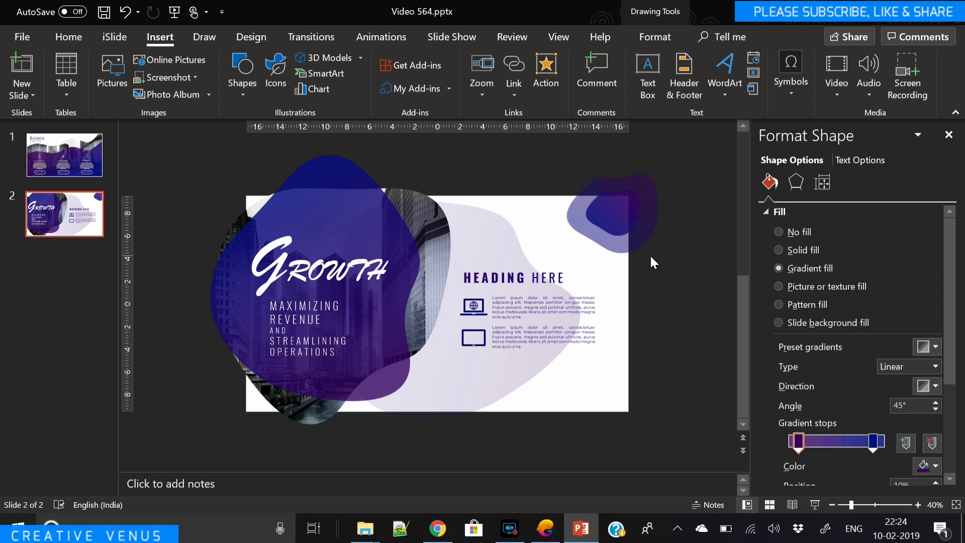
click(680, 315)
- Lower the gradient stops' transparency for a deeper, more solid blue gradient
click(621, 222)
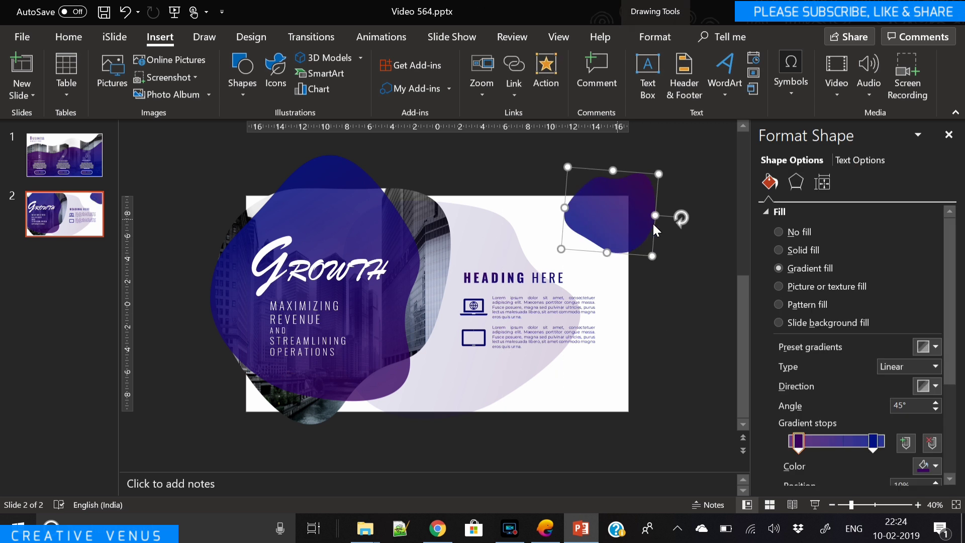
scroll(887, 438, down, 3)
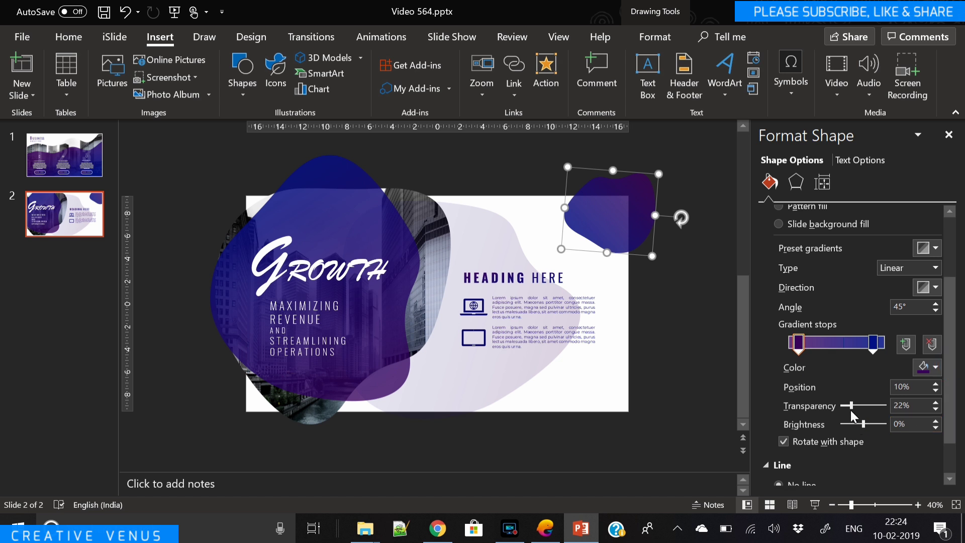
drag(854, 406, 747, 407)
click(873, 343)
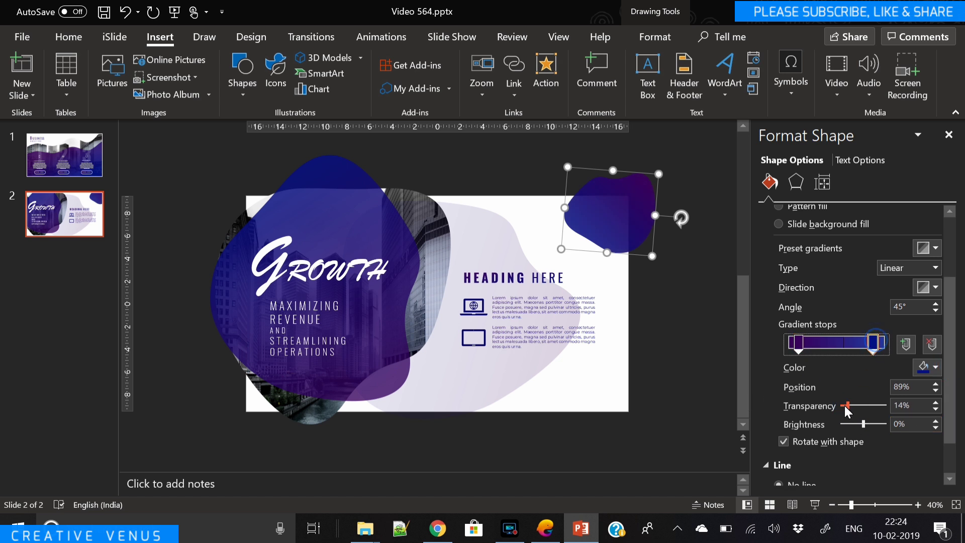
drag(842, 406, 844, 410)
click(656, 280)
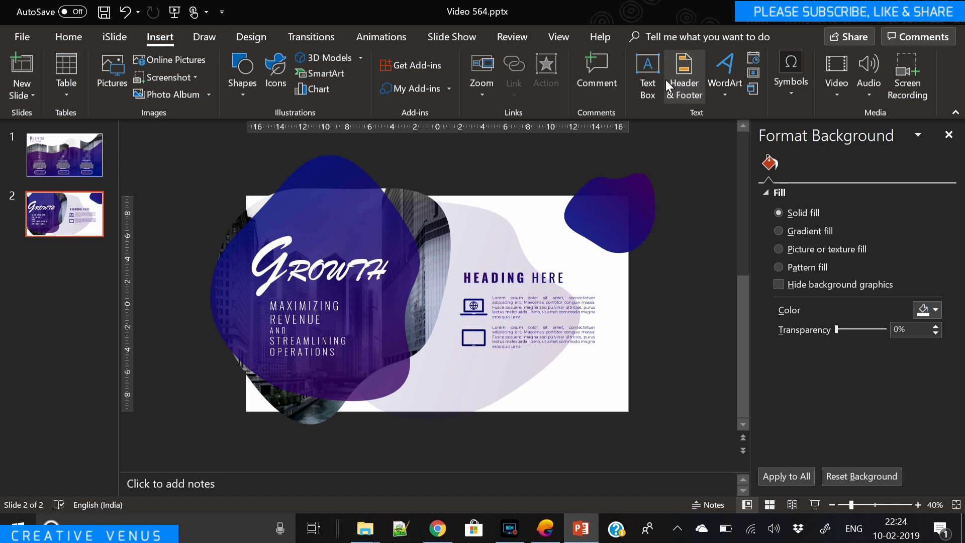
- Add a PAGE 2 text box inside the top-right blob and reduce its font size
click(651, 71)
drag(619, 220, 619, 219)
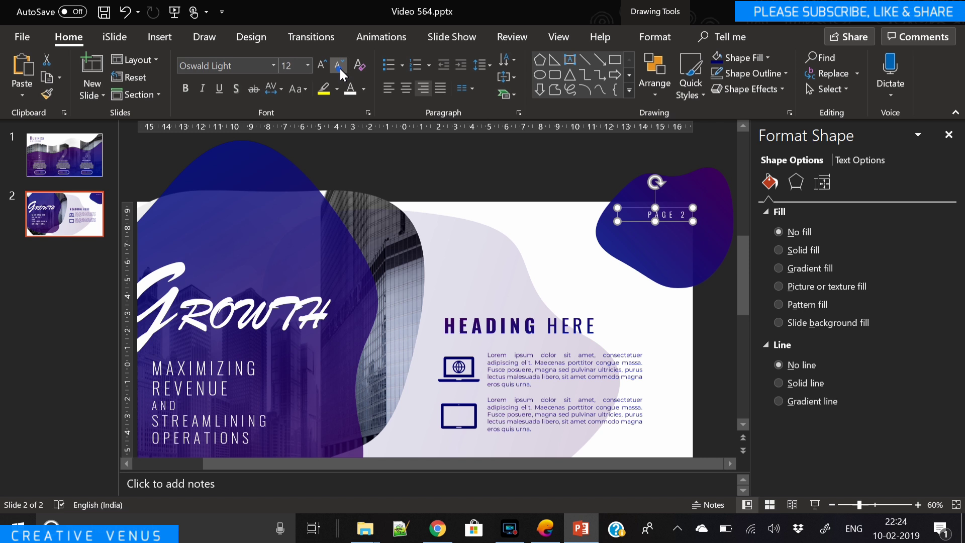
click(340, 69)
click(340, 69)
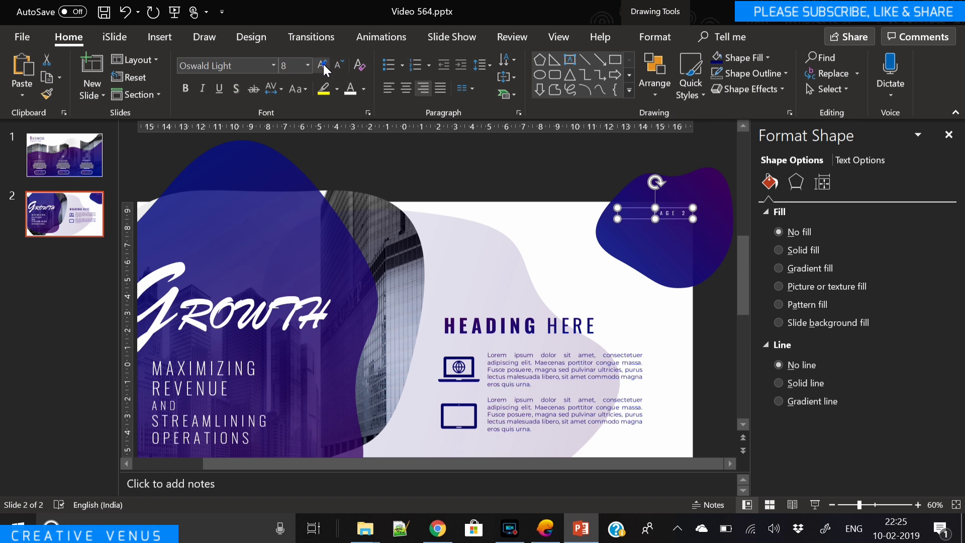
click(336, 67)
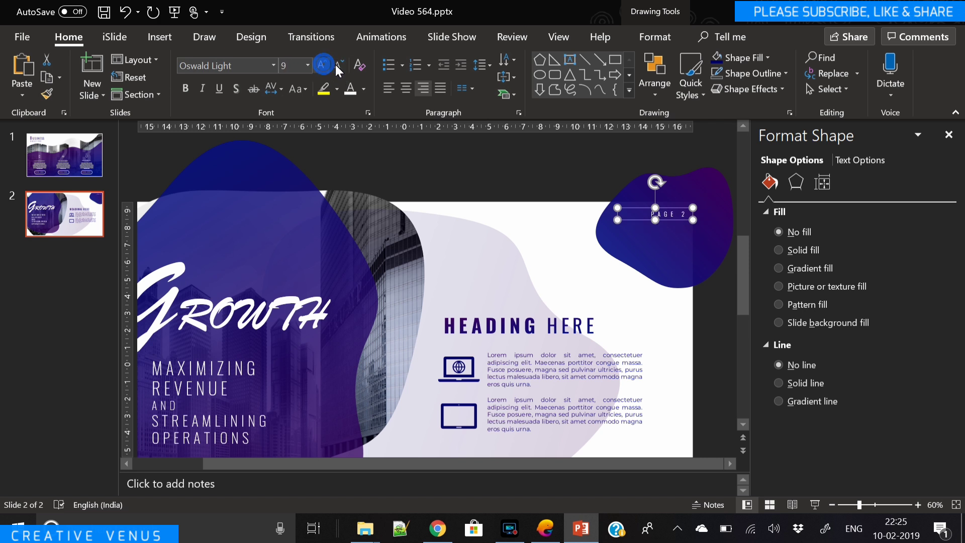
click(713, 307)
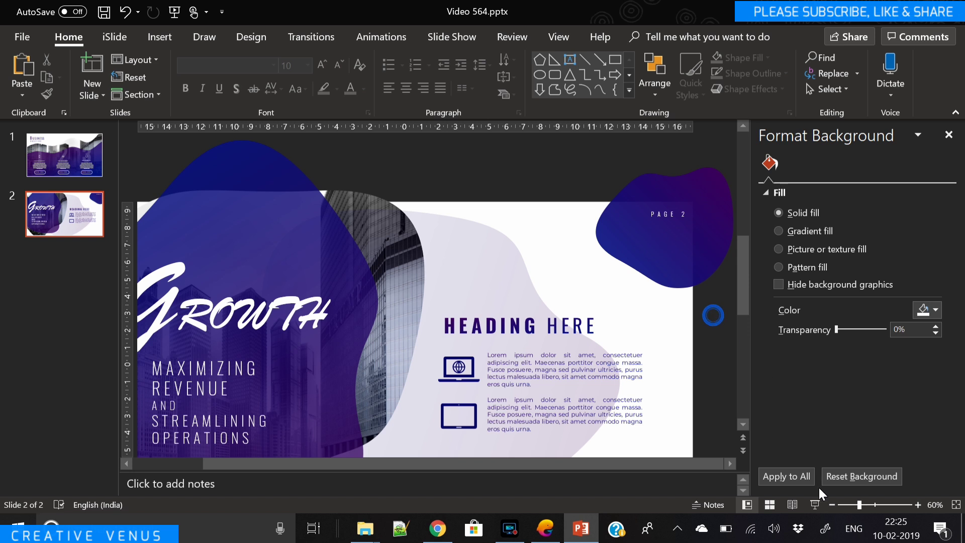
- Zoom out to the whole slide and enlarge the PAGE 2 blob further
click(833, 505)
click(832, 505)
click(704, 362)
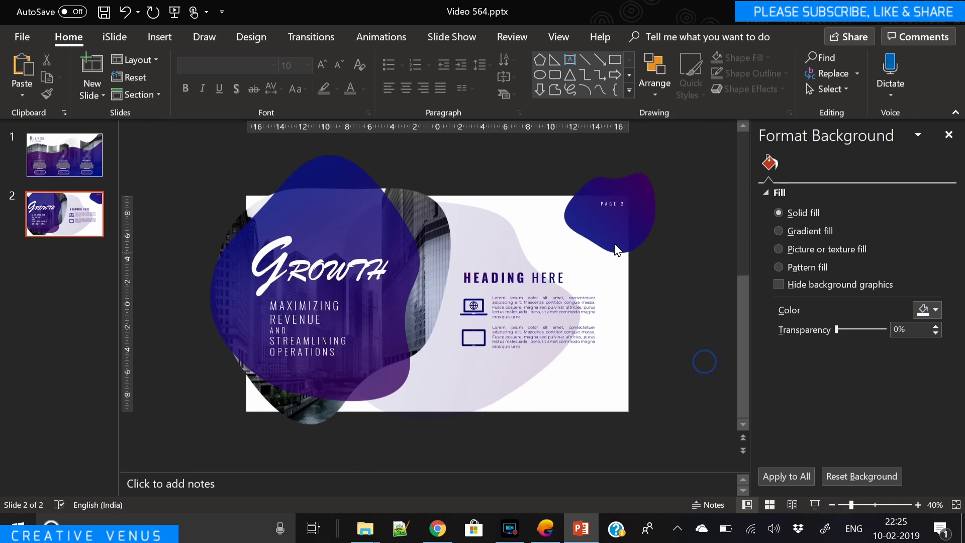
click(618, 250)
drag(656, 254, 658, 281)
click(662, 348)
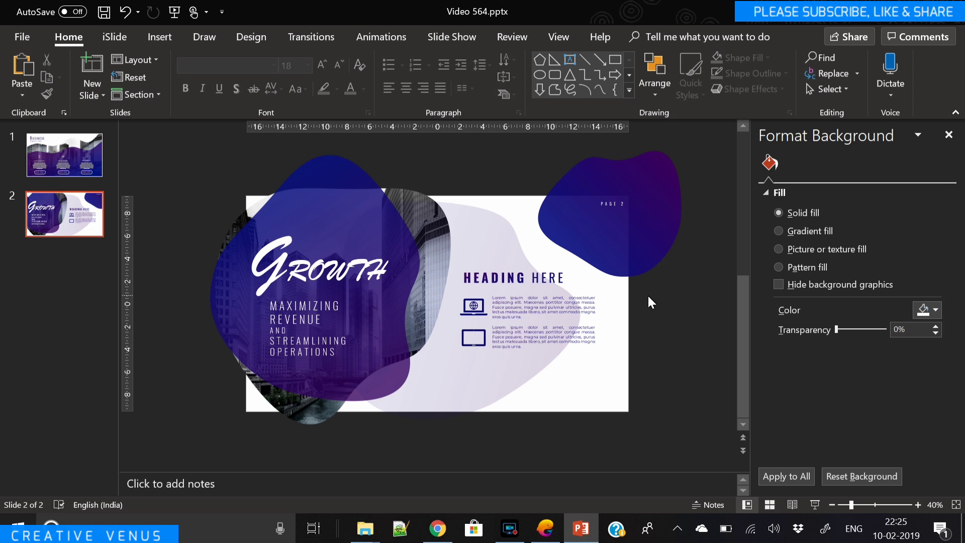
- Rotate the pale lavender blob using its rotation handle
click(442, 397)
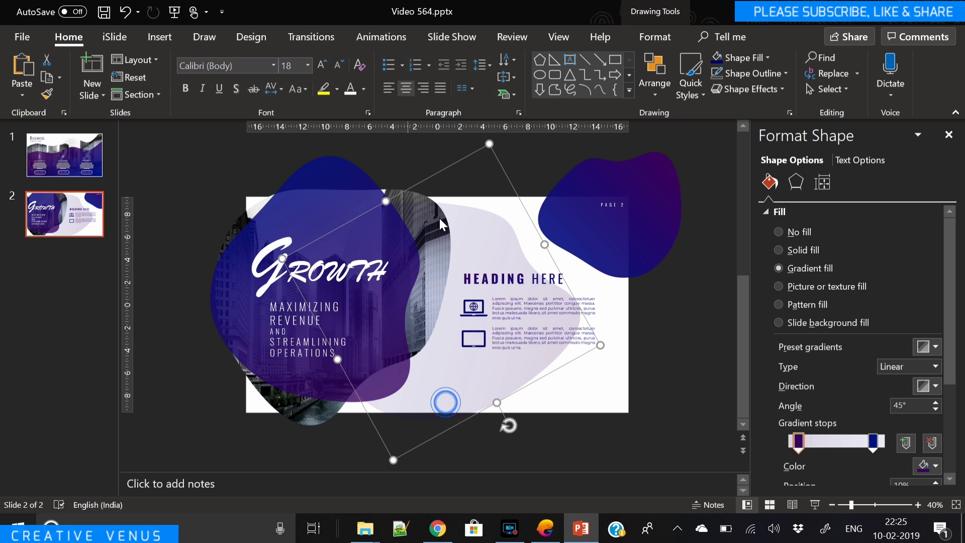
drag(509, 424, 432, 431)
click(677, 405)
- Select the city photo blob and open its picture Color gallery for recoloring
click(300, 391)
click(300, 392)
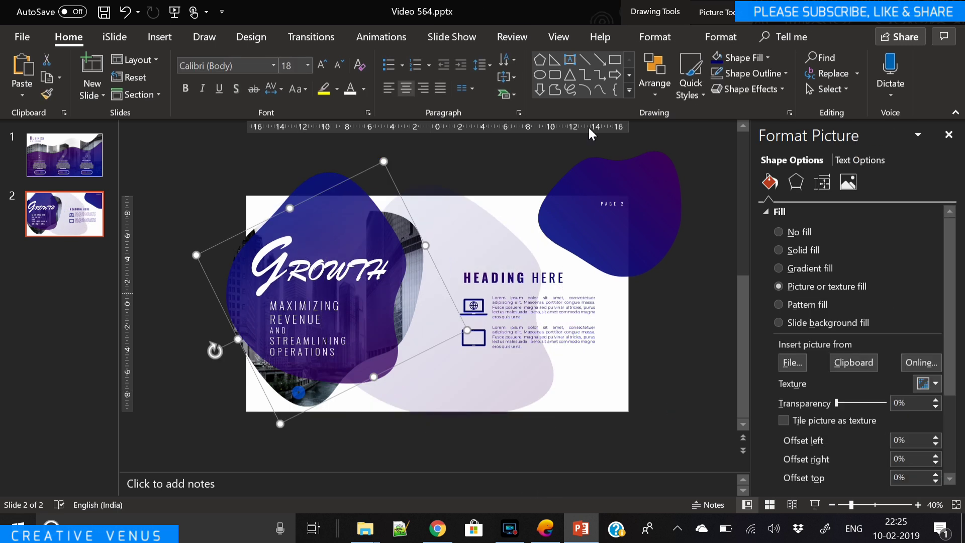
click(681, 37)
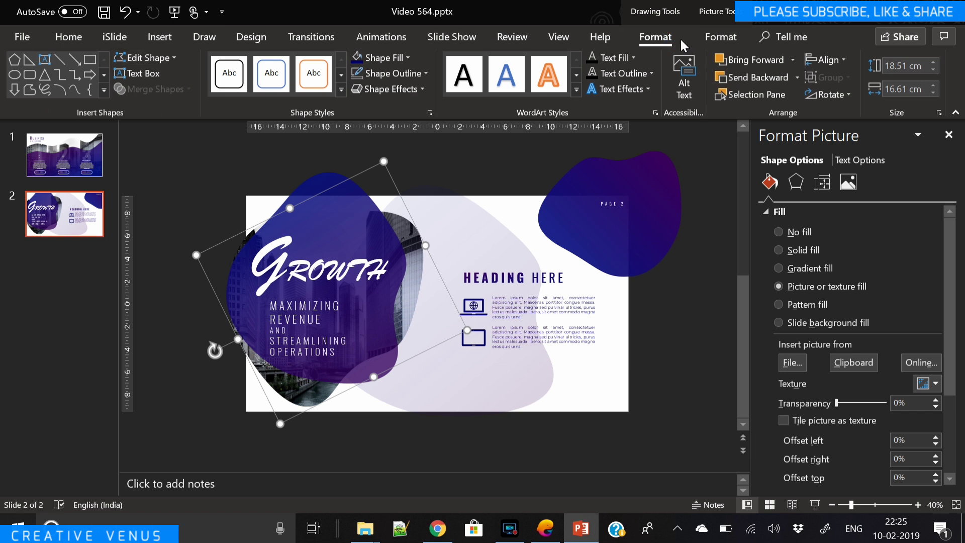
click(701, 37)
click(141, 60)
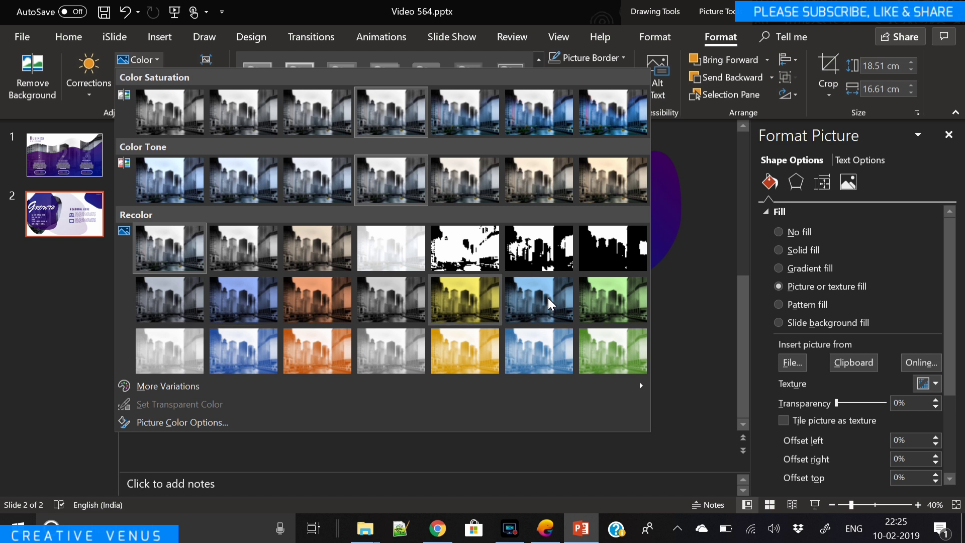
click(530, 347)
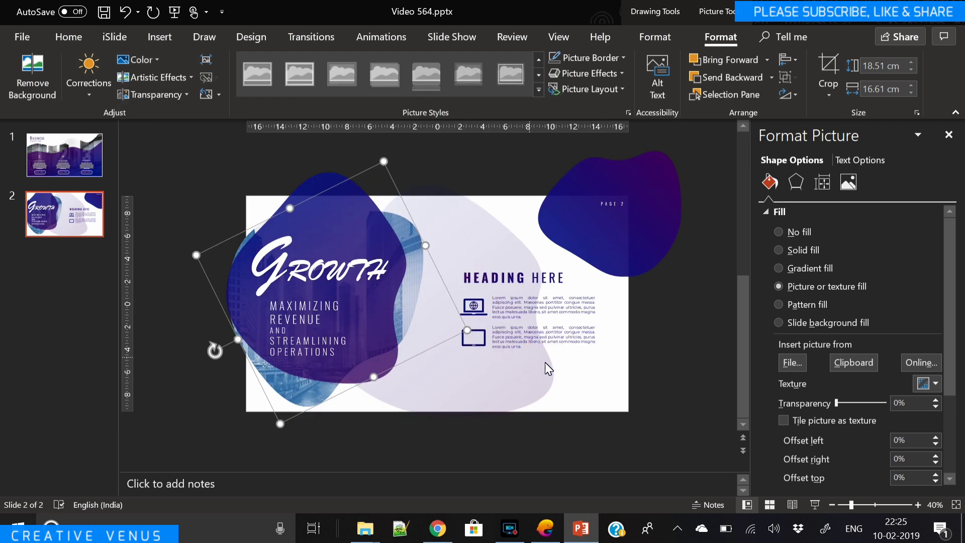